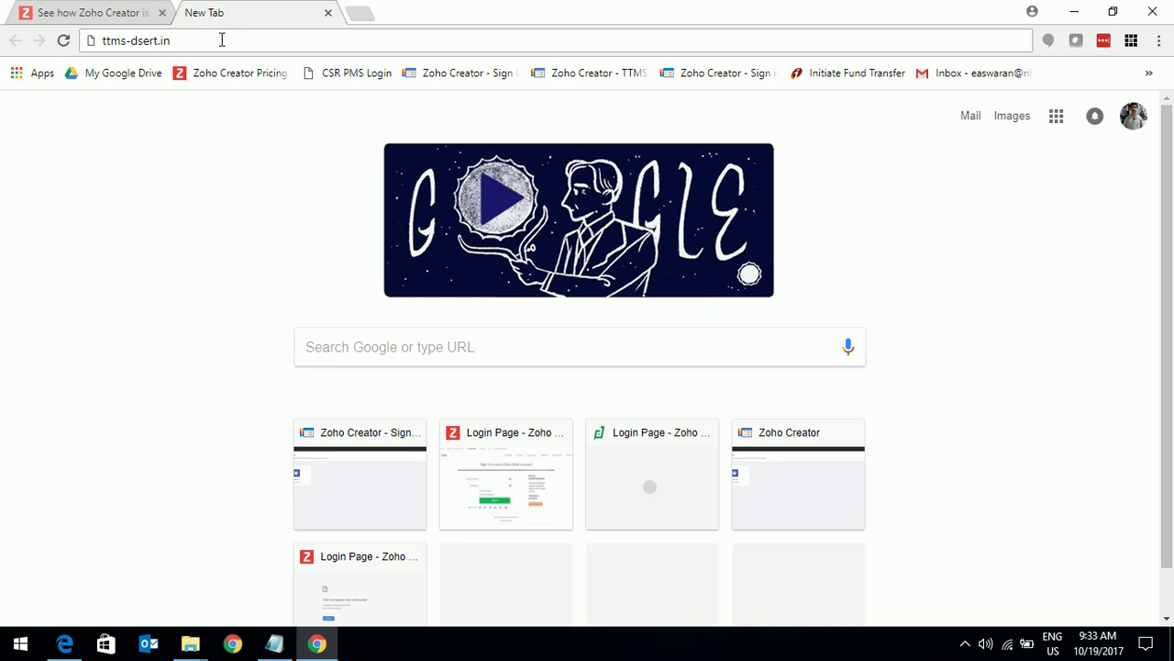
Load ttms-dsert.in in Chrome, which lands on the Zoho Creator sign-in page.
key(Return)
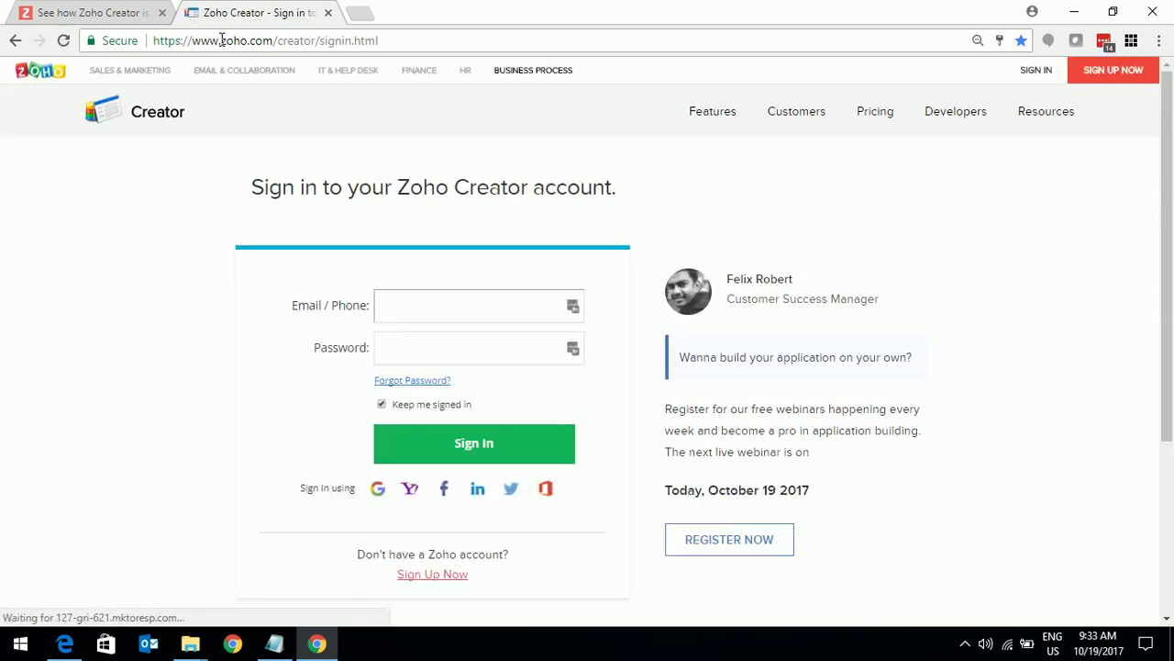
Sign in to Zoho Creator with the saved teacher account's credentials.
click(573, 308)
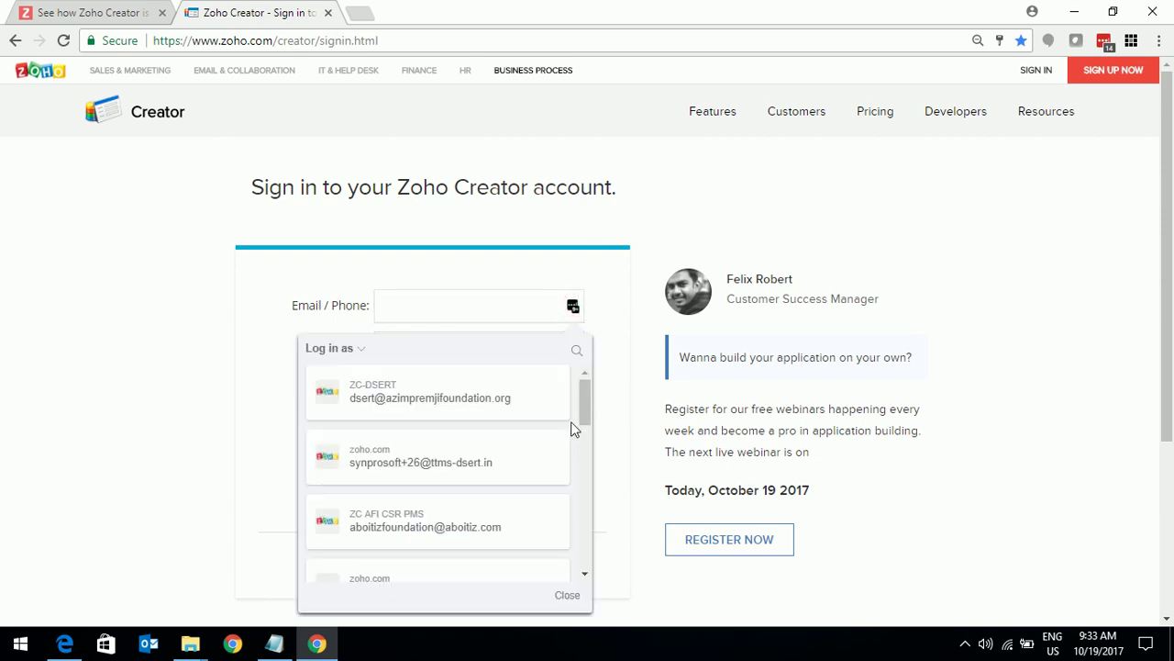
click(474, 460)
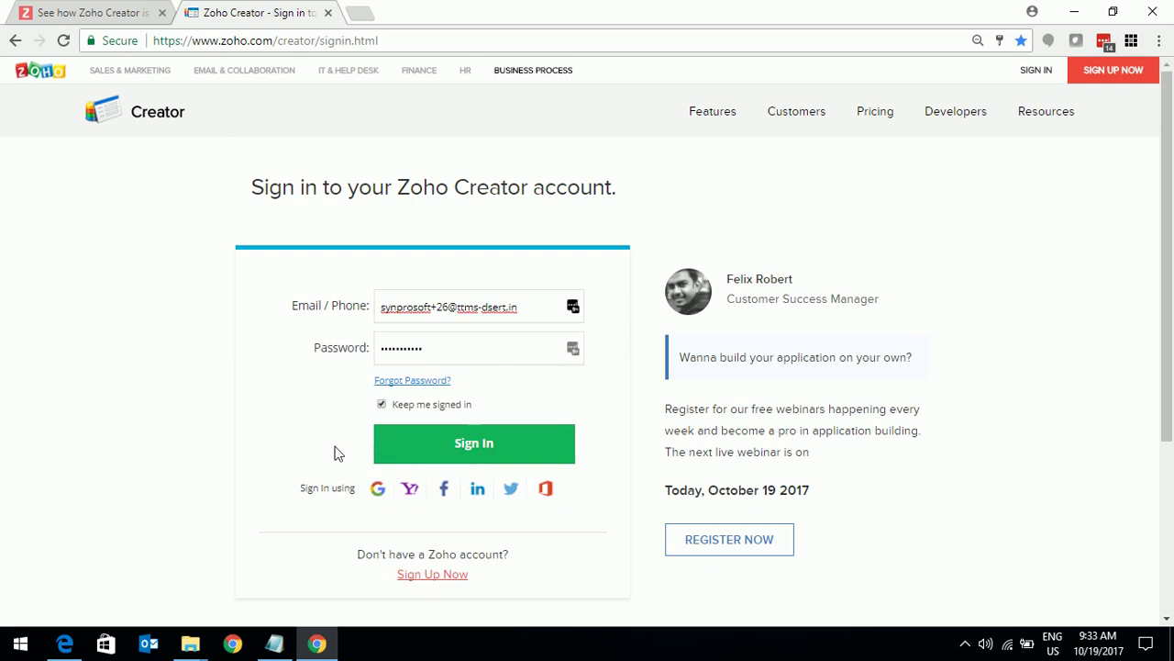
click(489, 451)
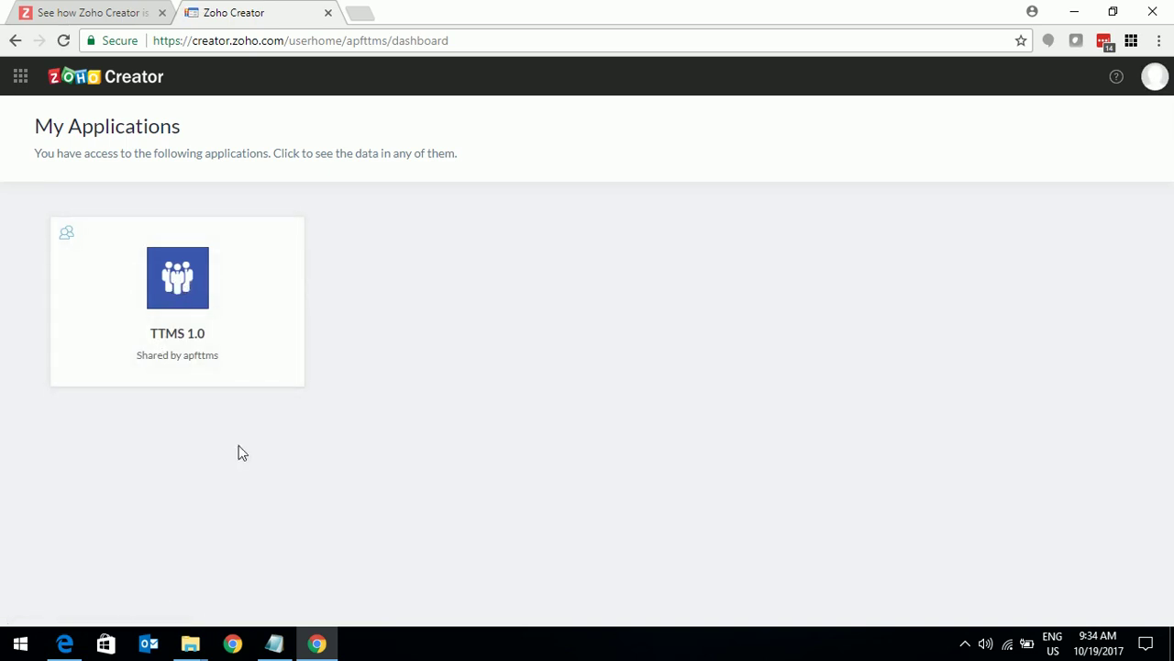
Check the account profile menu, dismiss it, and launch the TTMS 1.0 application.
click(1154, 79)
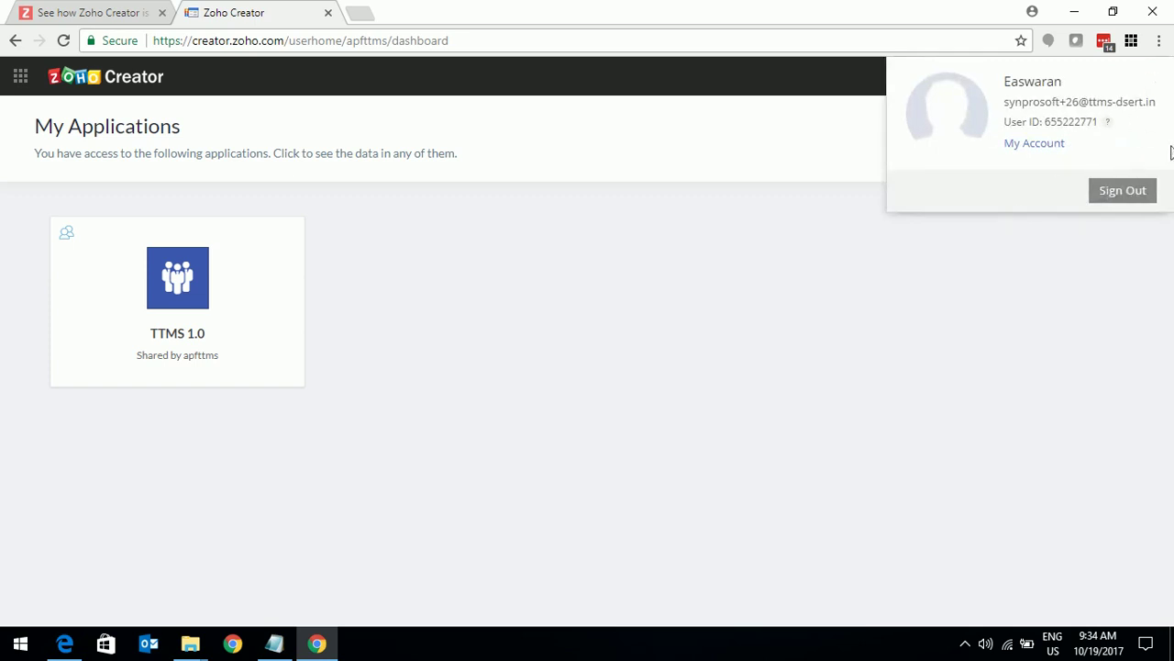
click(1122, 229)
click(1154, 79)
click(1019, 258)
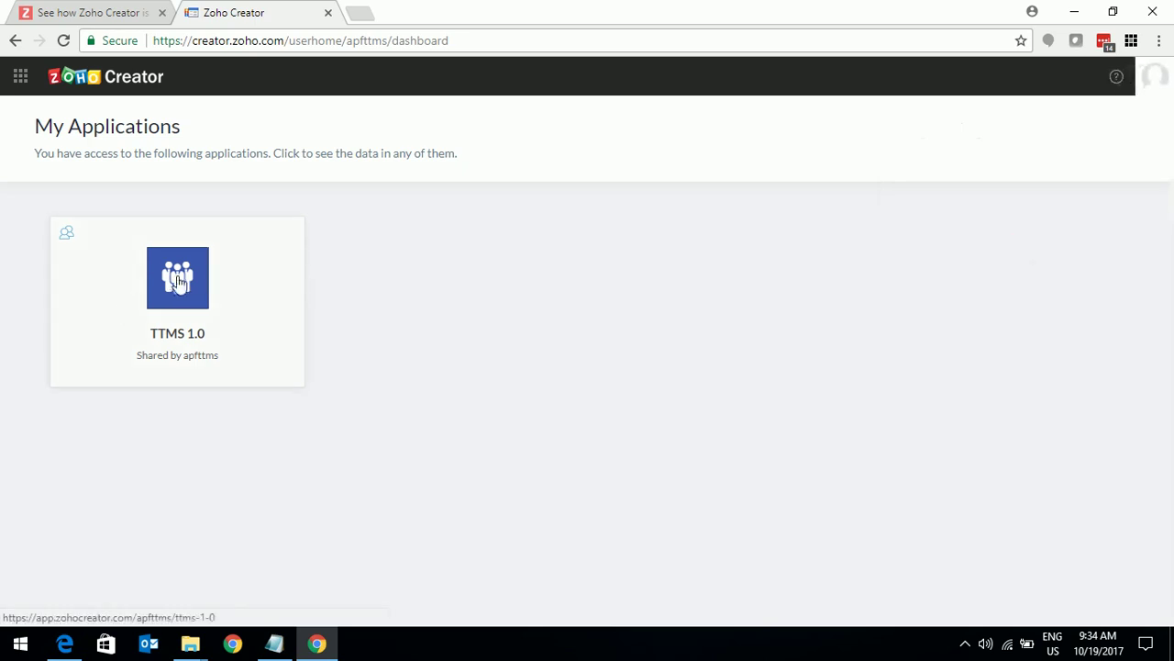
click(178, 280)
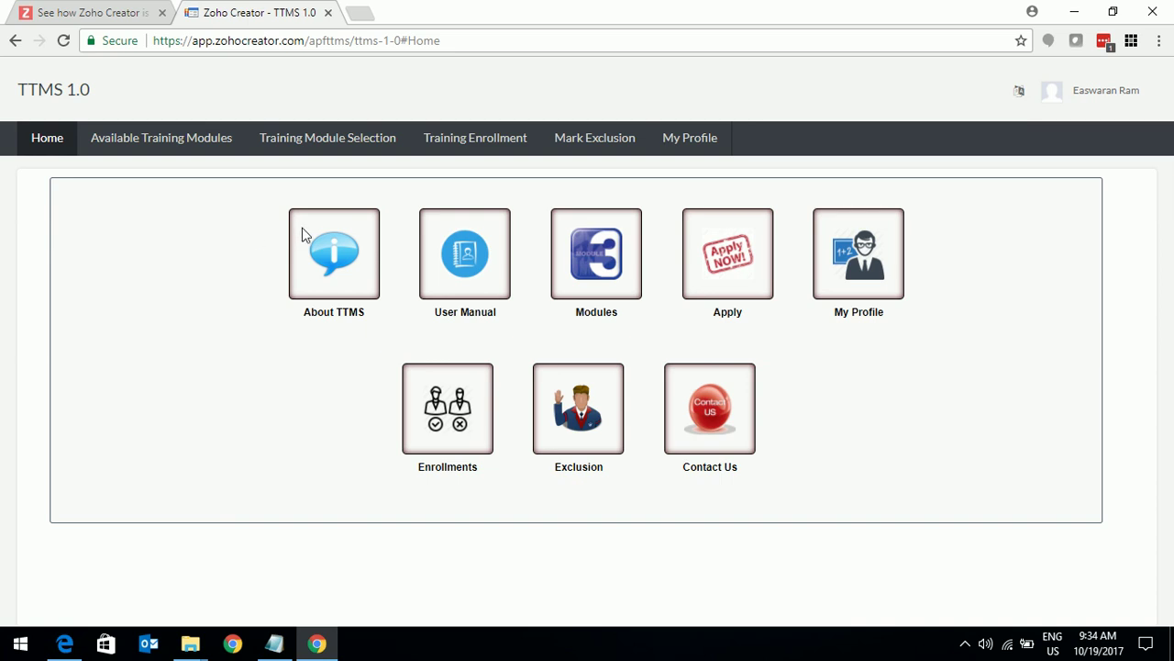
click(335, 261)
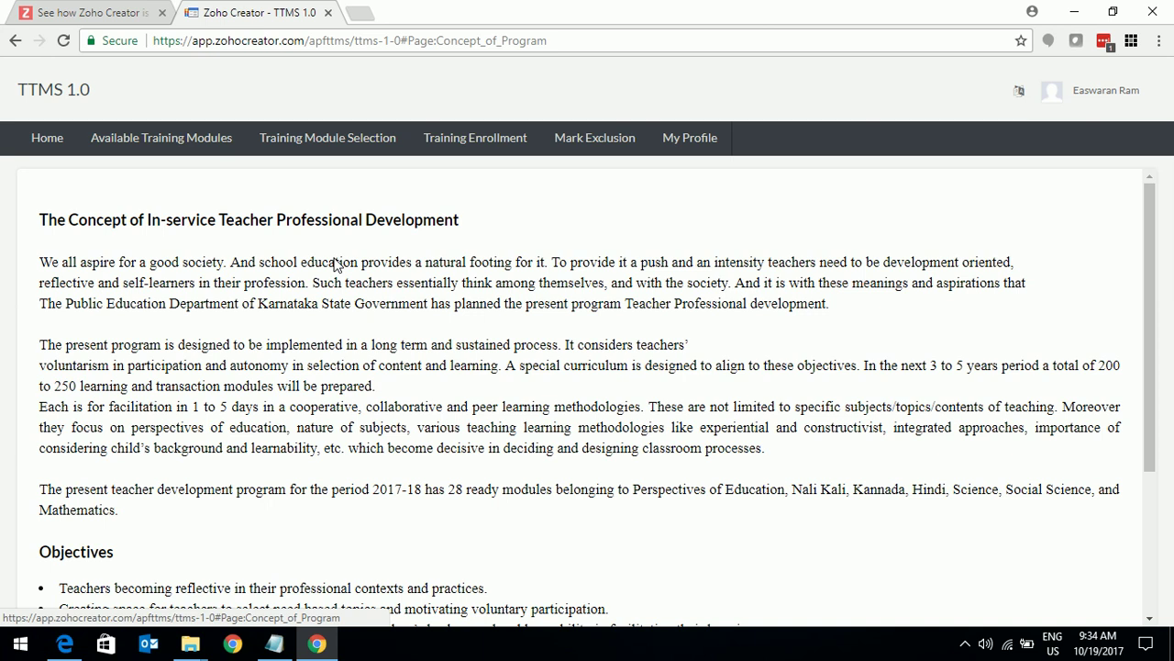
scroll(1159, 334, down, 1)
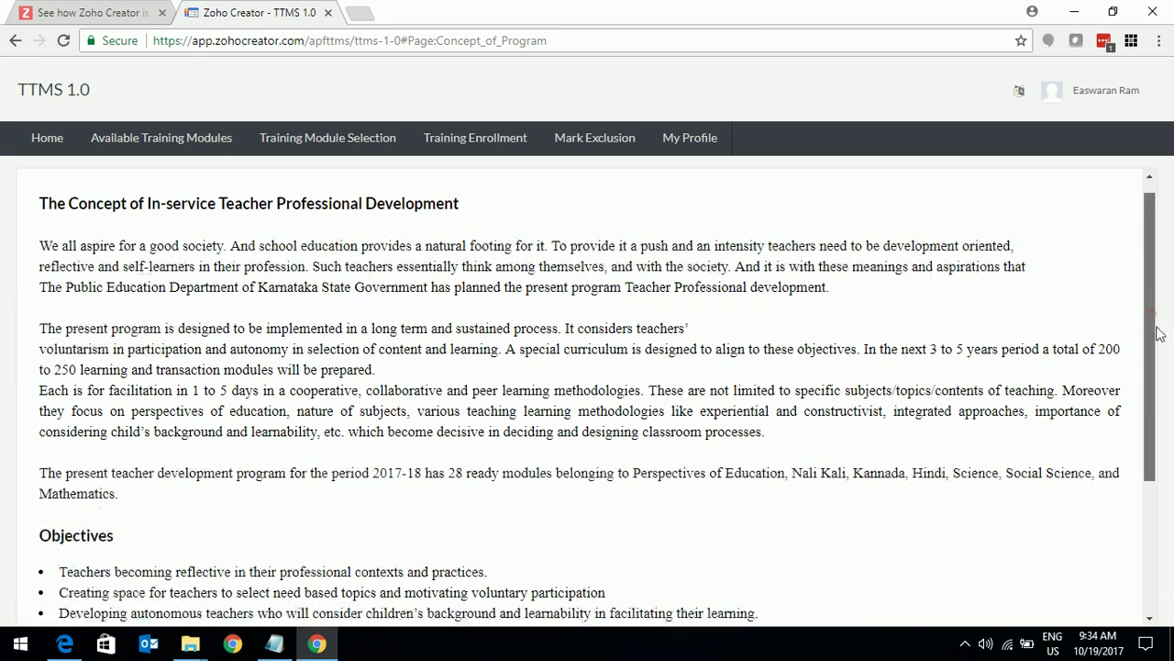
drag(1158, 334, 1172, 468)
scroll(1172, 535, up, 3)
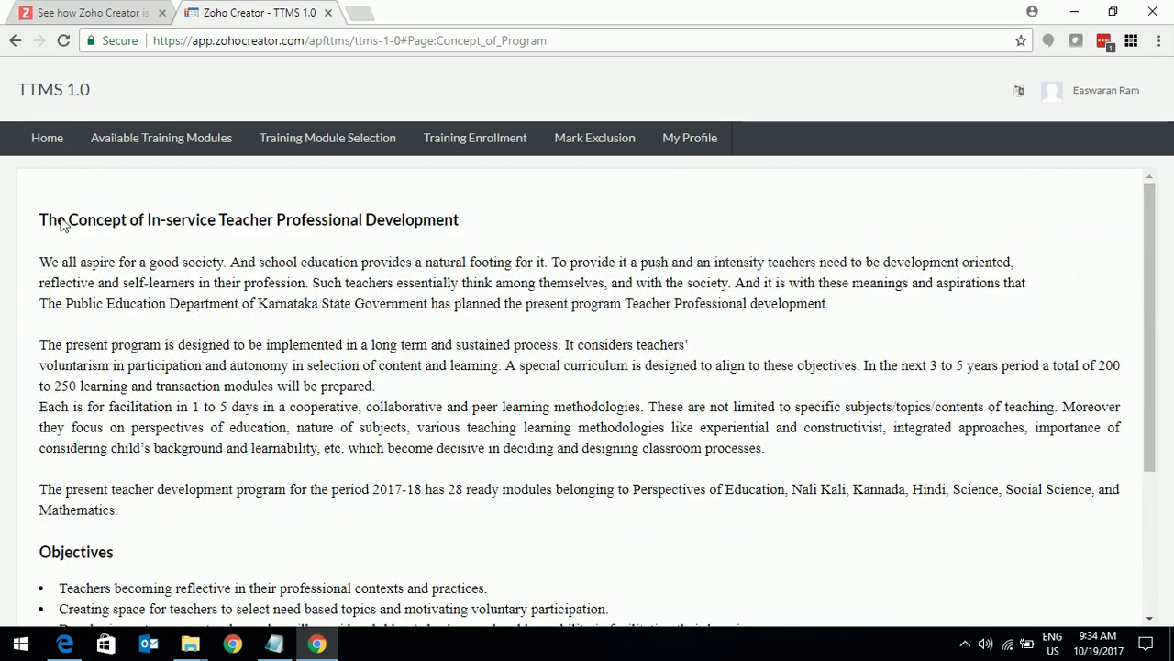
click(52, 148)
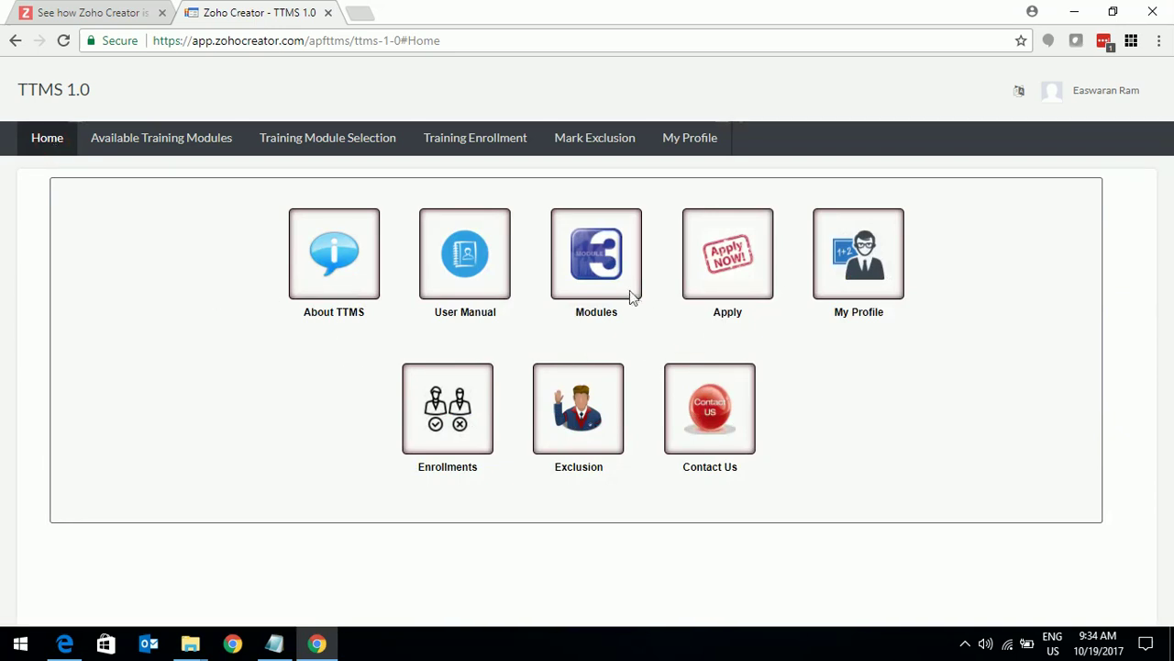
Browse the Training Modules list by subject, then bring up the Apply for Training Modules form.
click(598, 257)
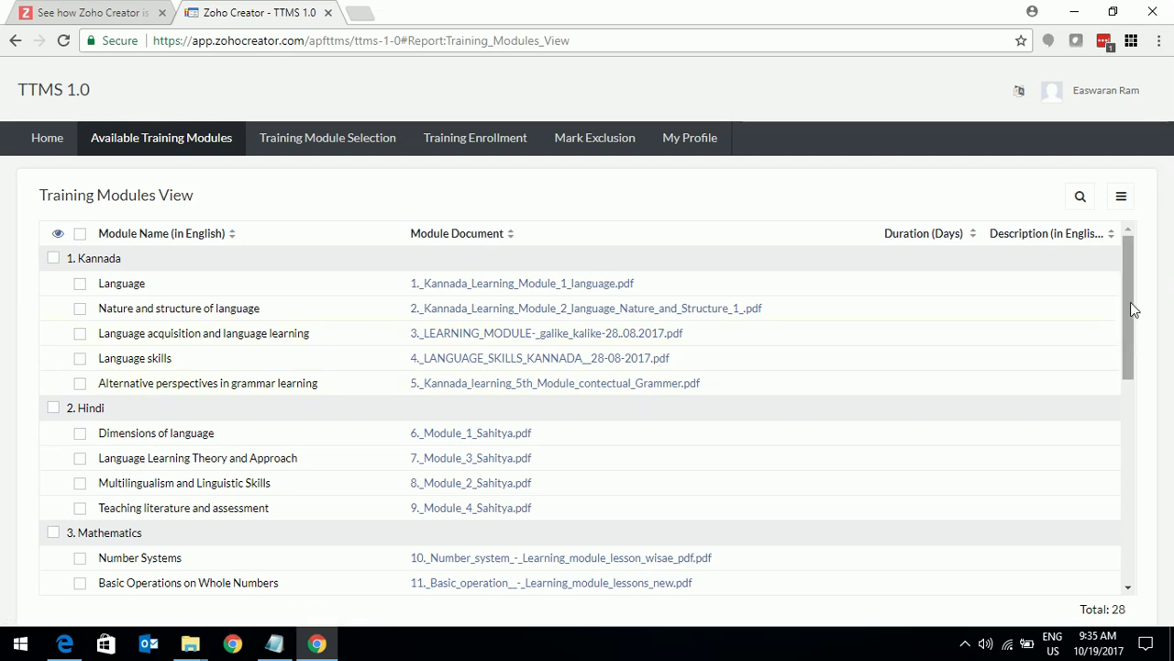
drag(1130, 310, 1141, 252)
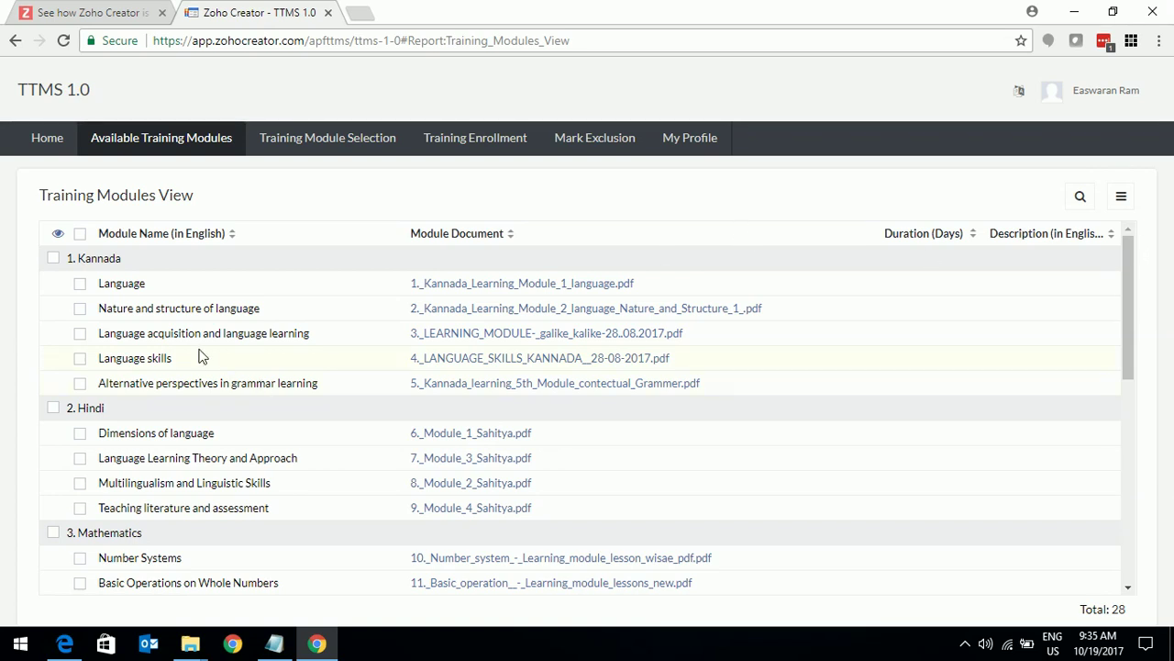
click(198, 140)
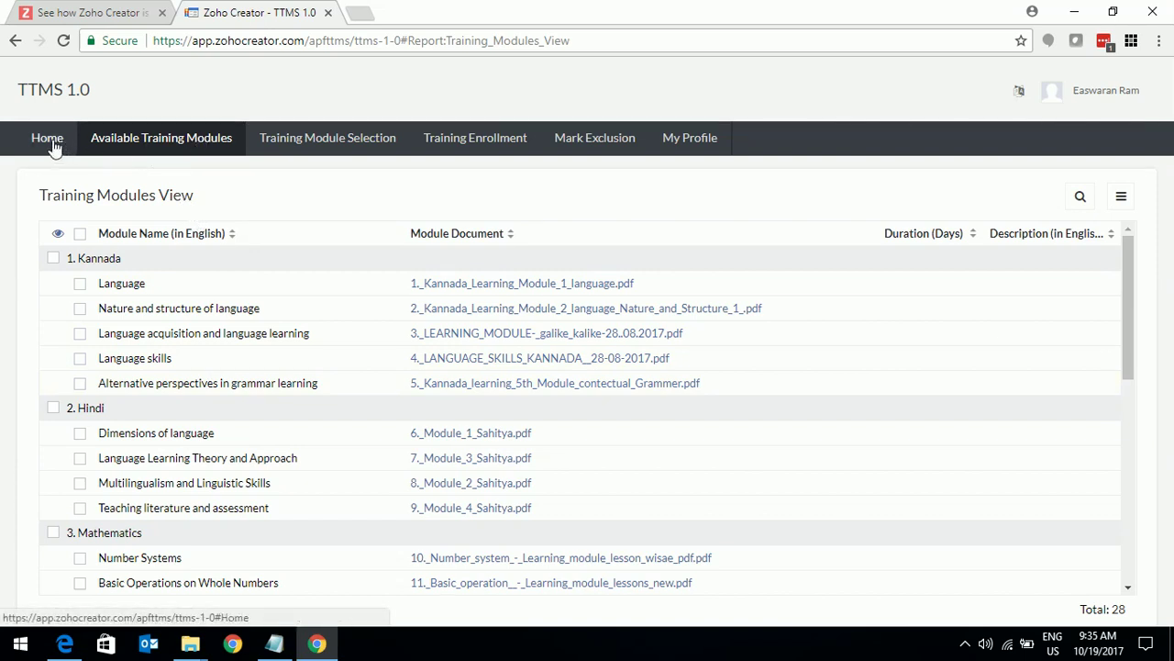
mouse_move(344, 152)
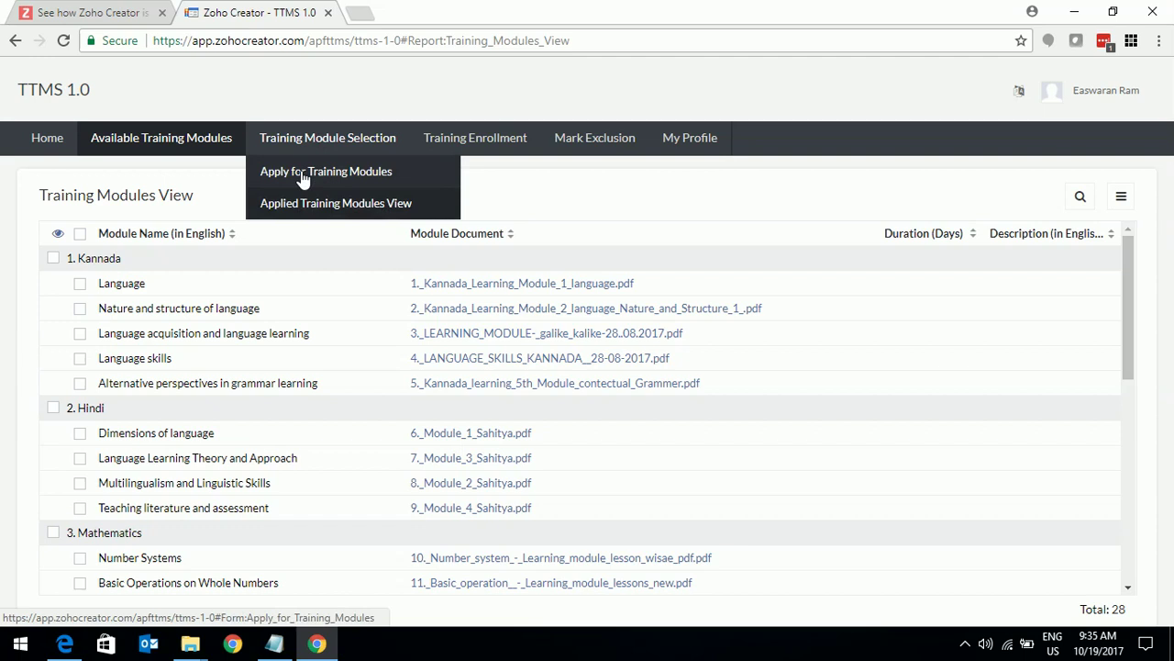
click(302, 174)
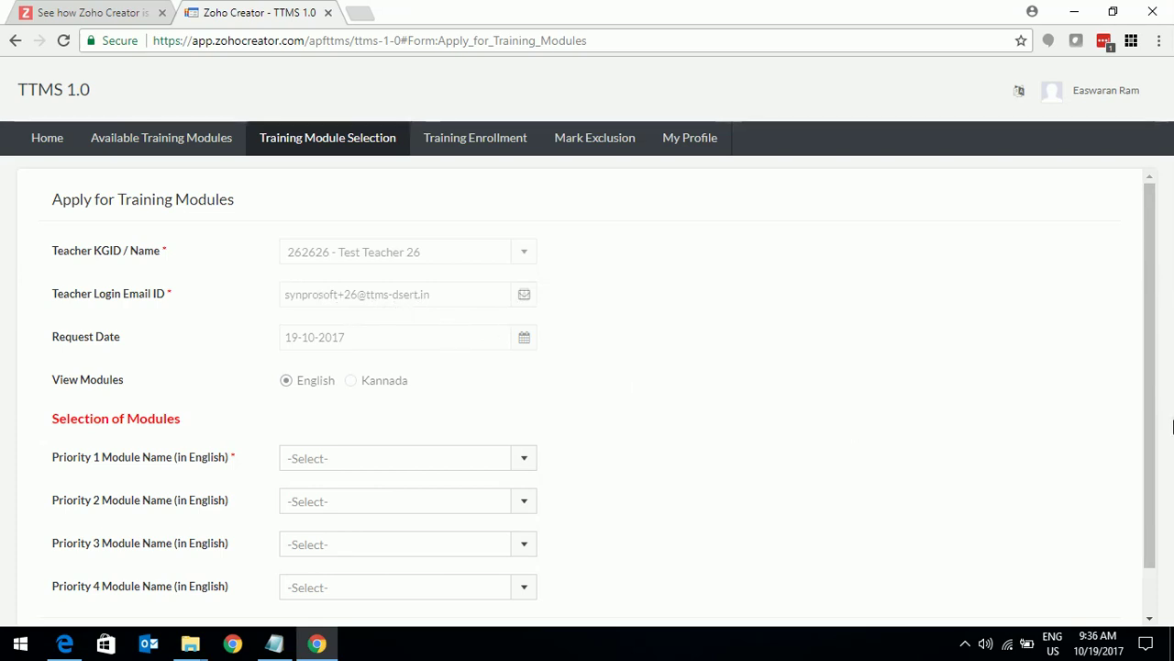
Scroll the Apply for Training Modules form down to its four priority fields.
drag(1147, 419, 1161, 464)
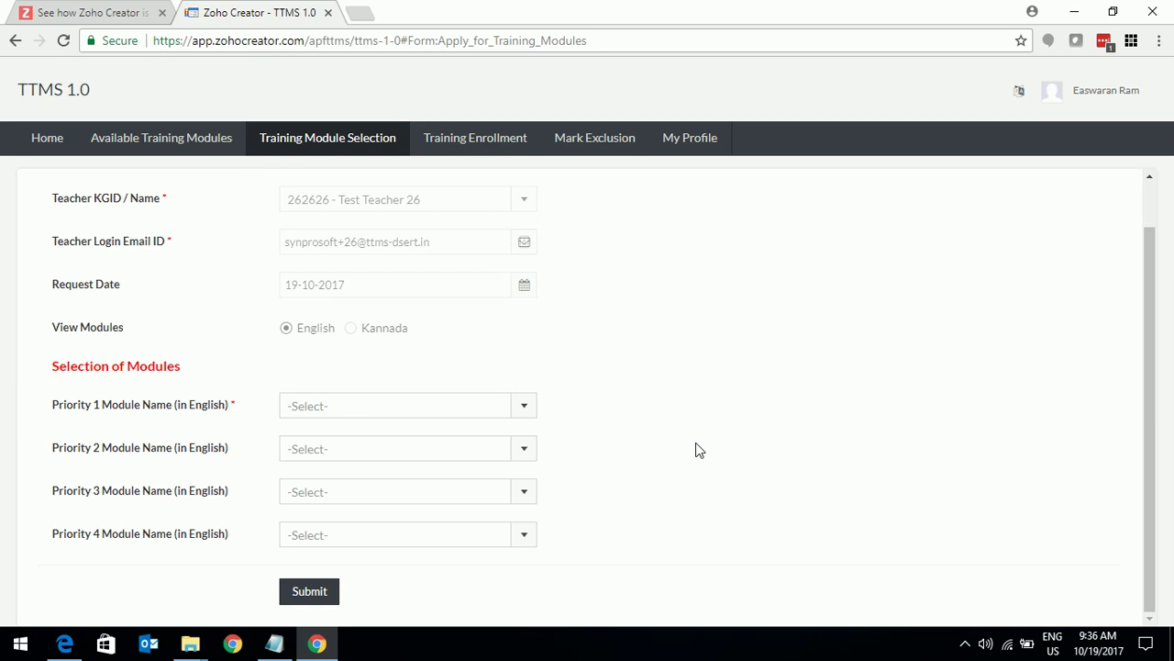
Set Priority 1 to Science-Ecology and Priority 2 to Hindi-Dimensions of language.
click(525, 409)
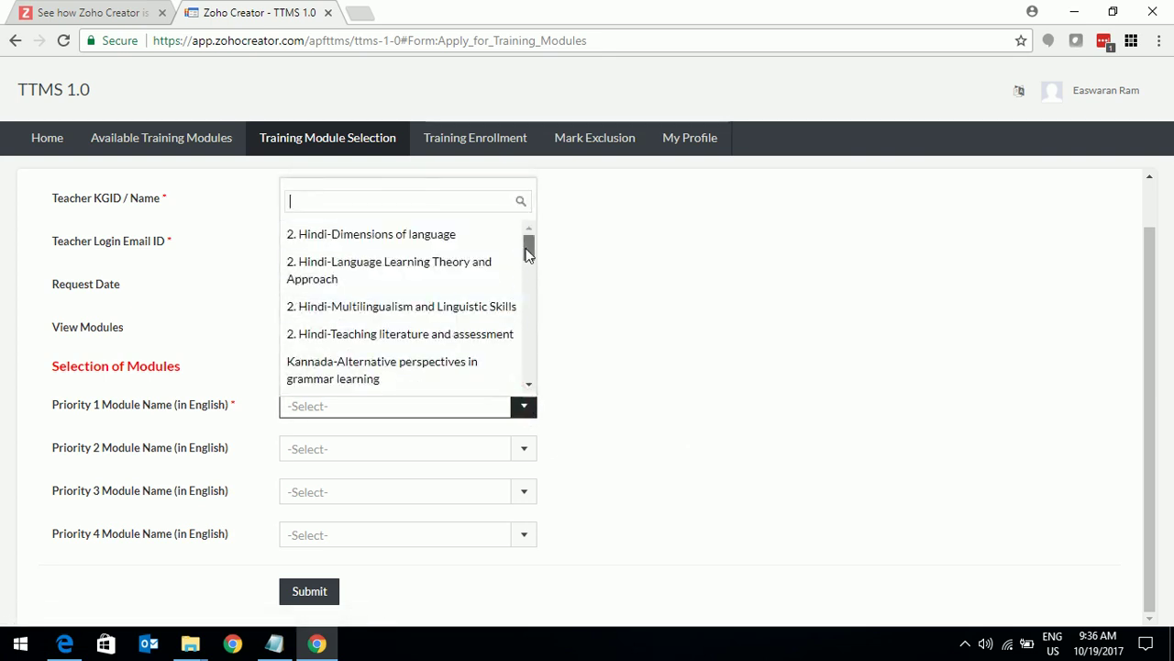
mouse_move(527, 249)
mouse_down()
mouse_move(529, 275)
mouse_move(529, 242)
mouse_up()
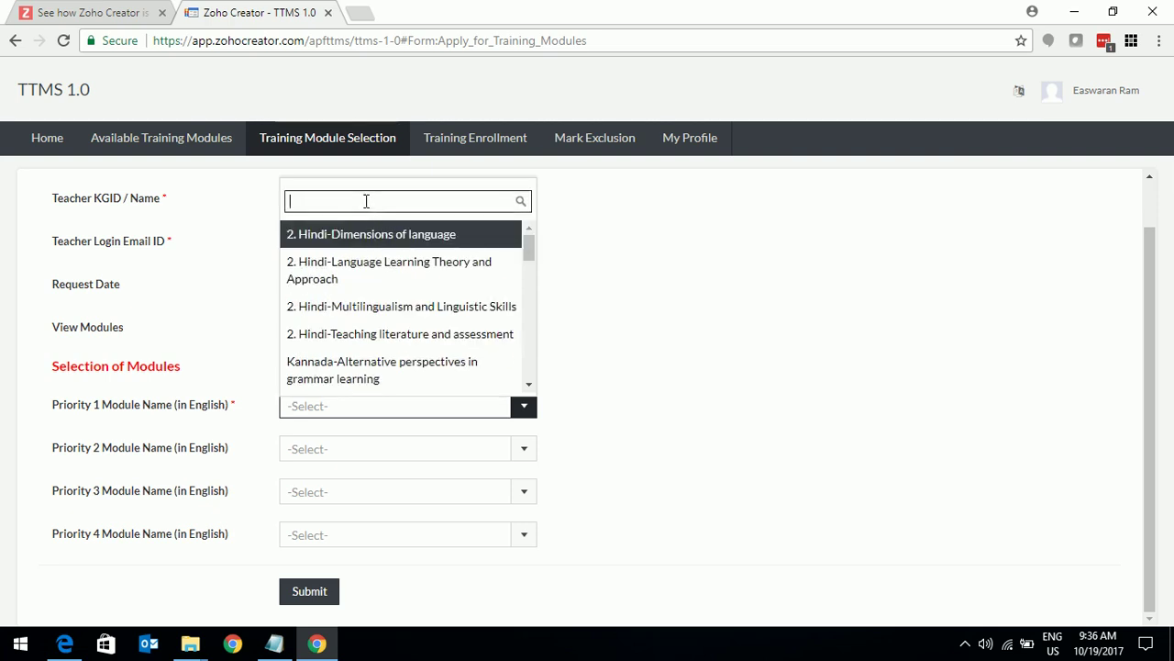
text(Science)
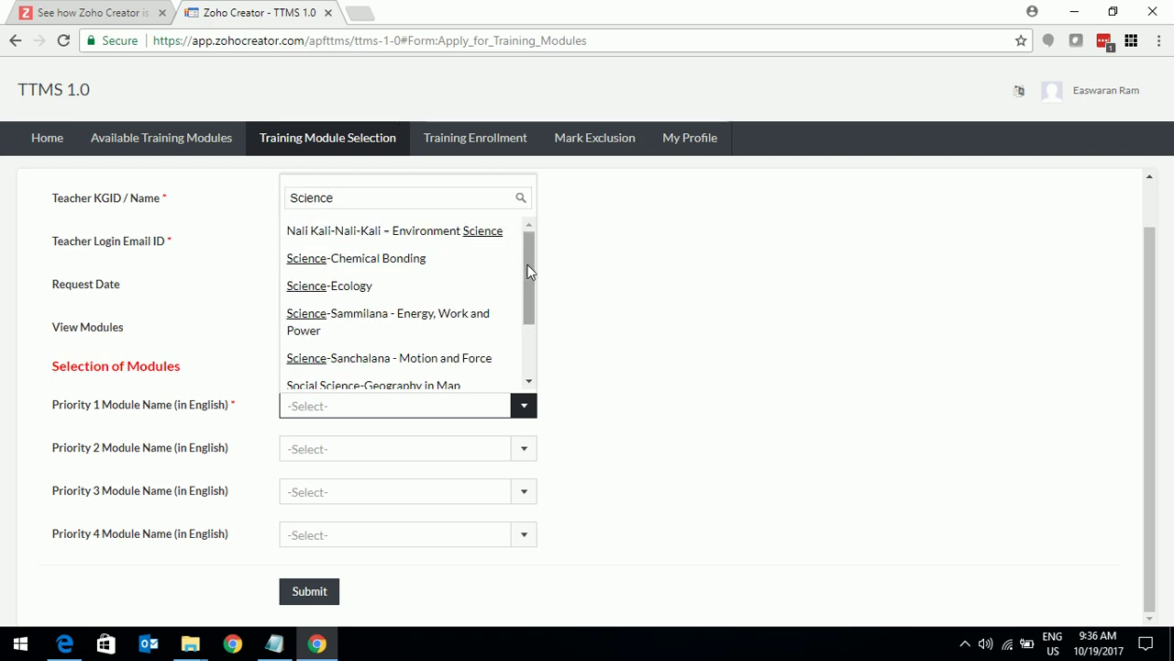
click(362, 288)
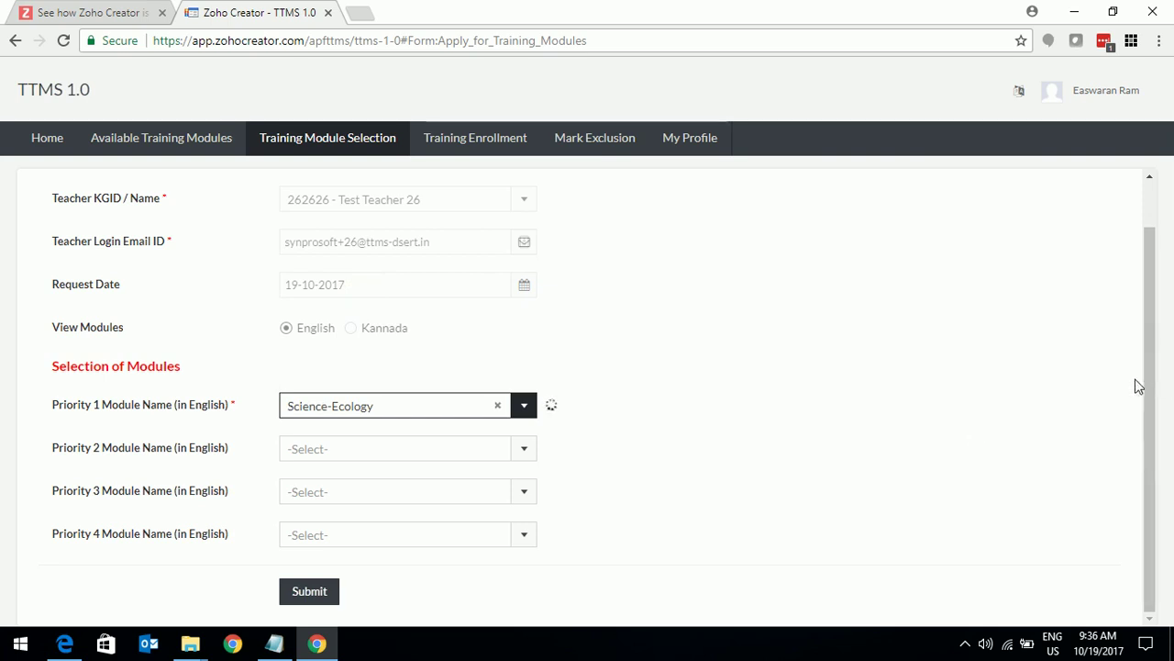
click(523, 450)
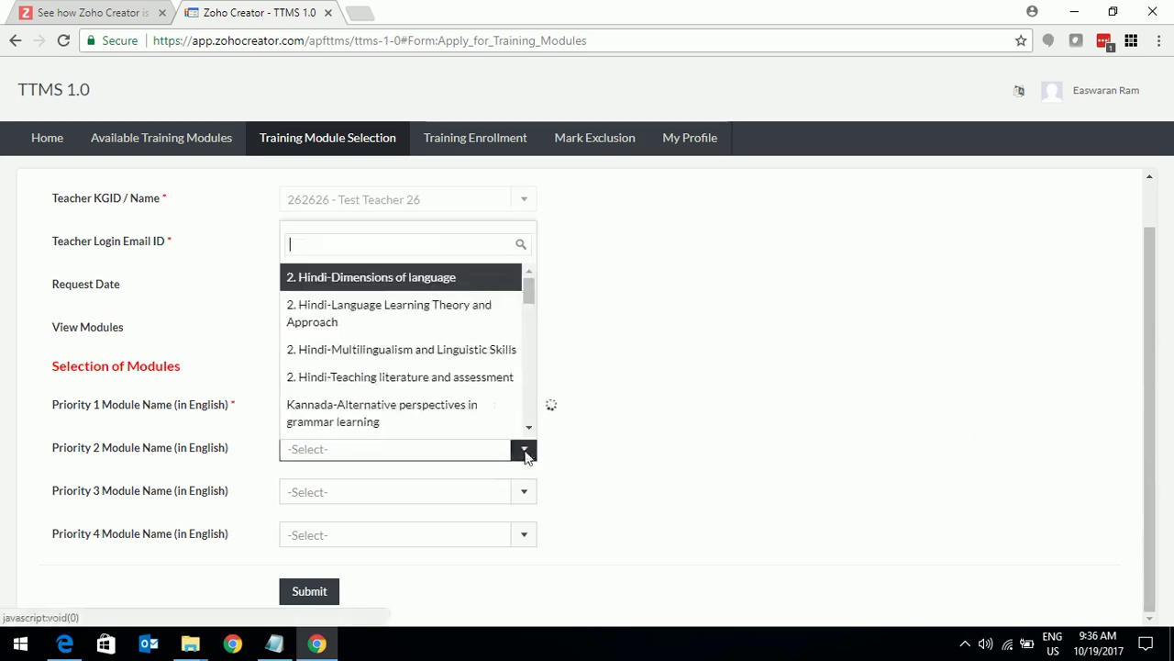
text(Engl)
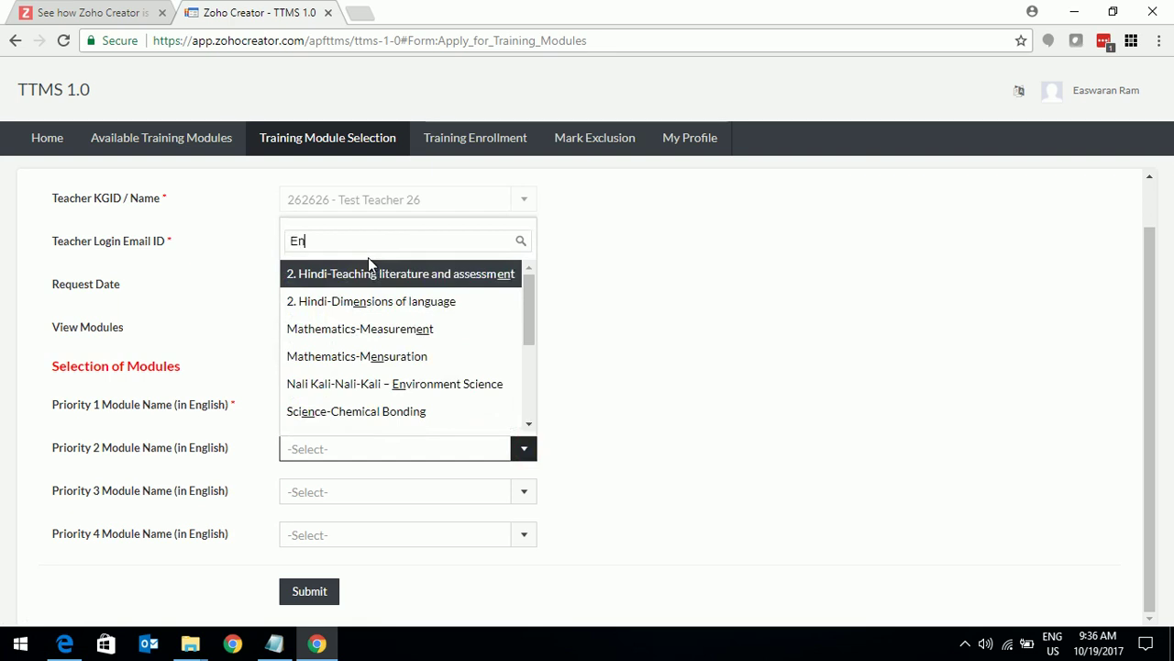
key(BackSpace)
key(BackSpace)
key(BackSpace)
key(BackSpace)
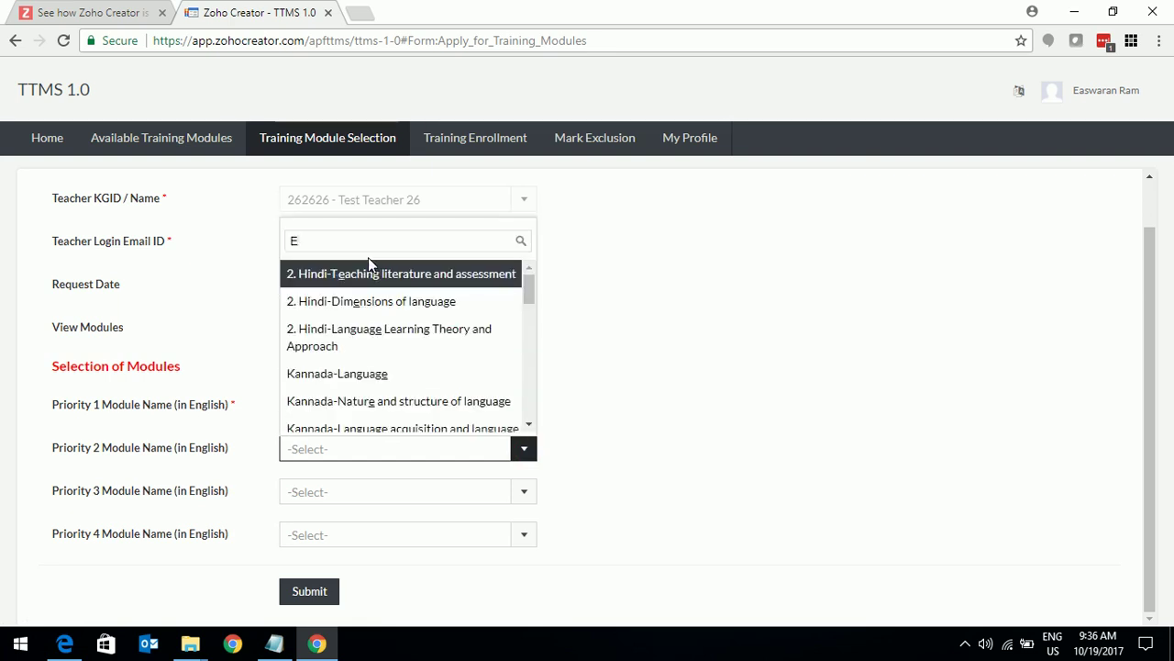
text(Hindi)
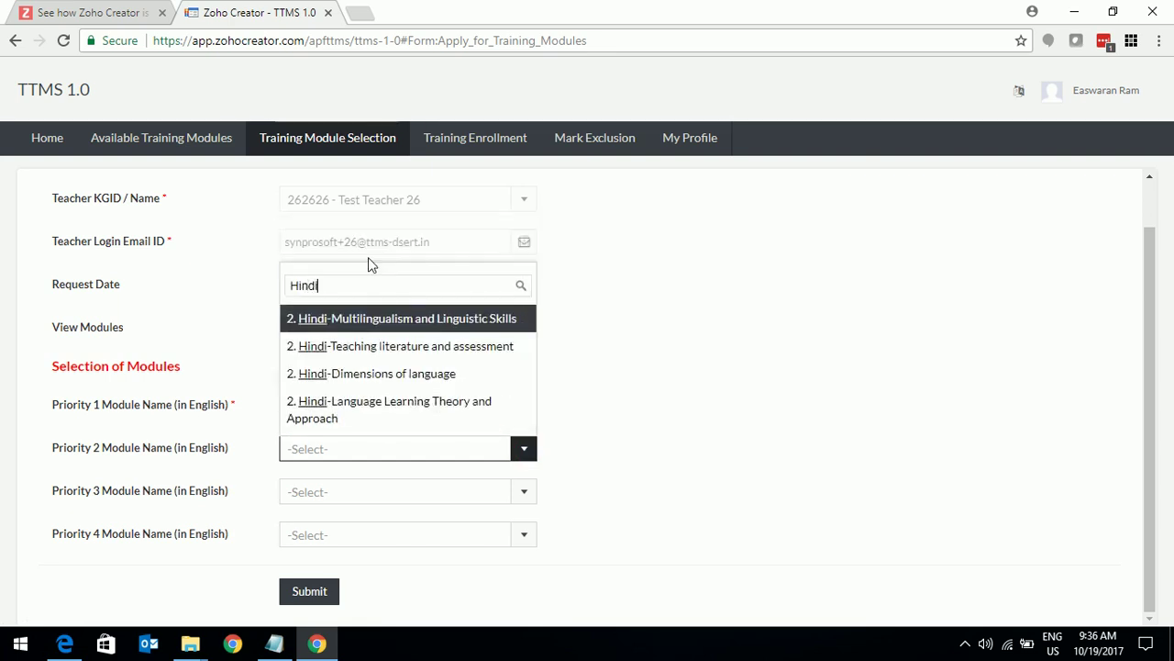
click(442, 374)
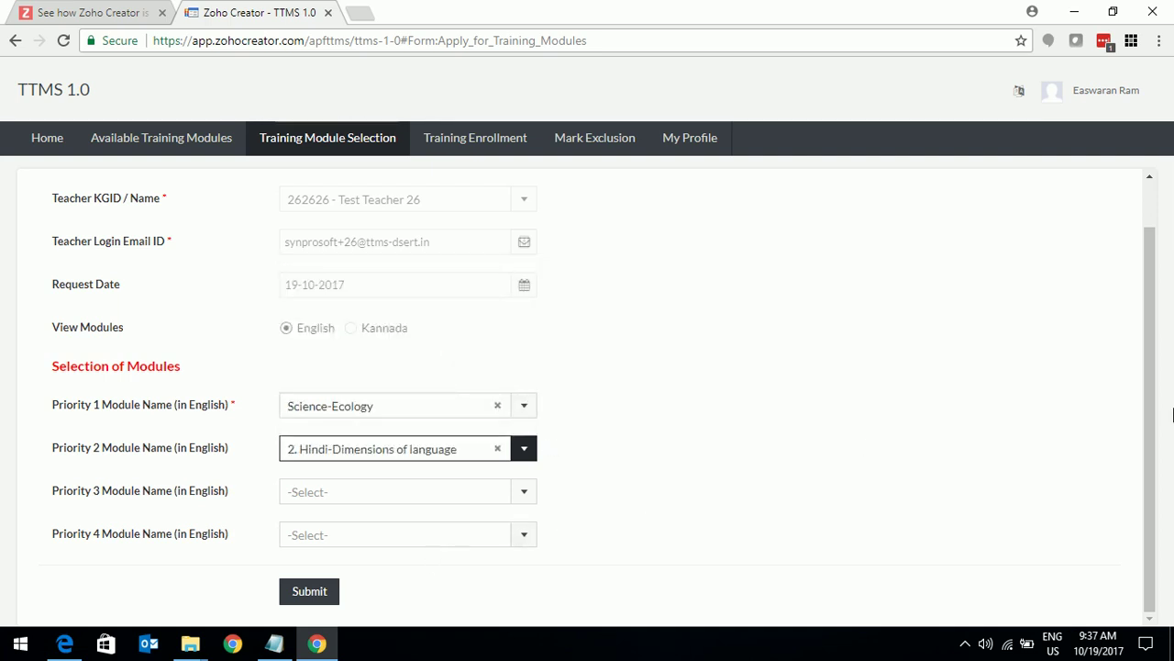
Set Priority 3 to Nali-Kali Environment Science and Priority 4 to Mathematics - Measurement, then submit.
click(524, 492)
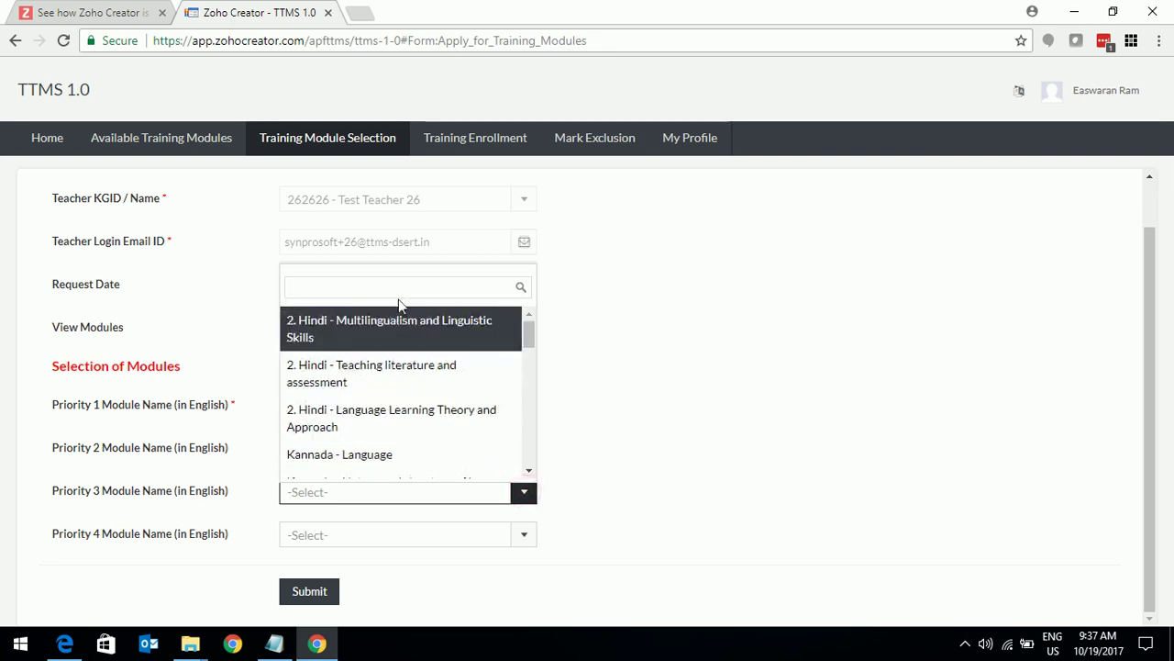
text(Env)
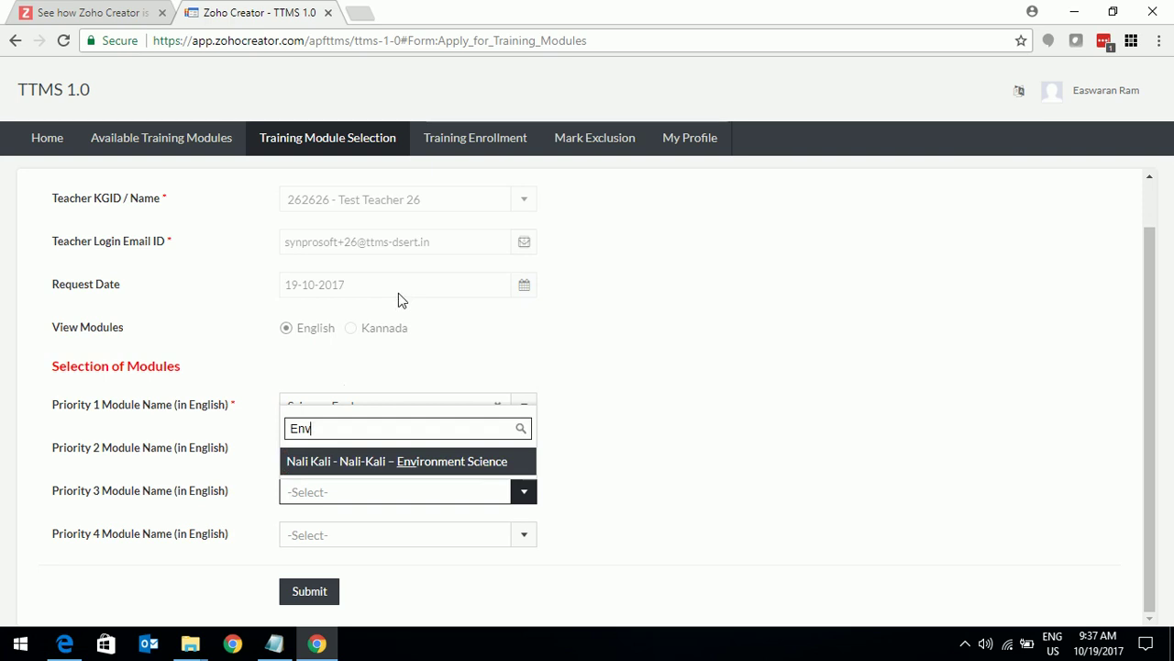
click(506, 462)
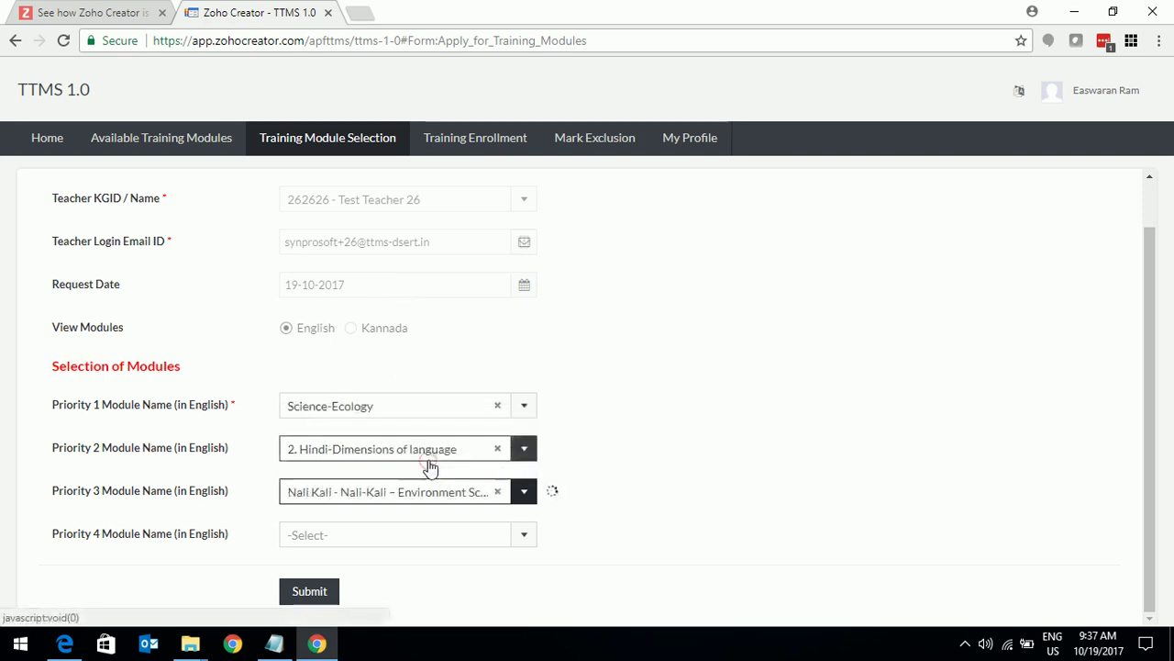
click(519, 541)
drag(530, 378, 532, 432)
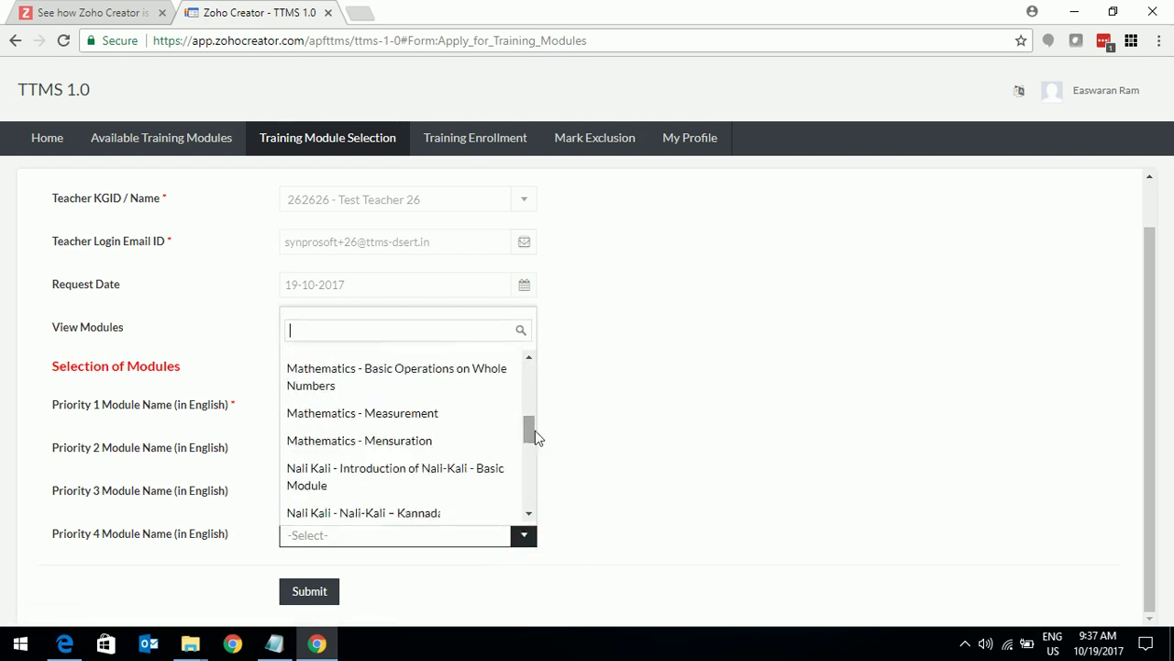
click(422, 417)
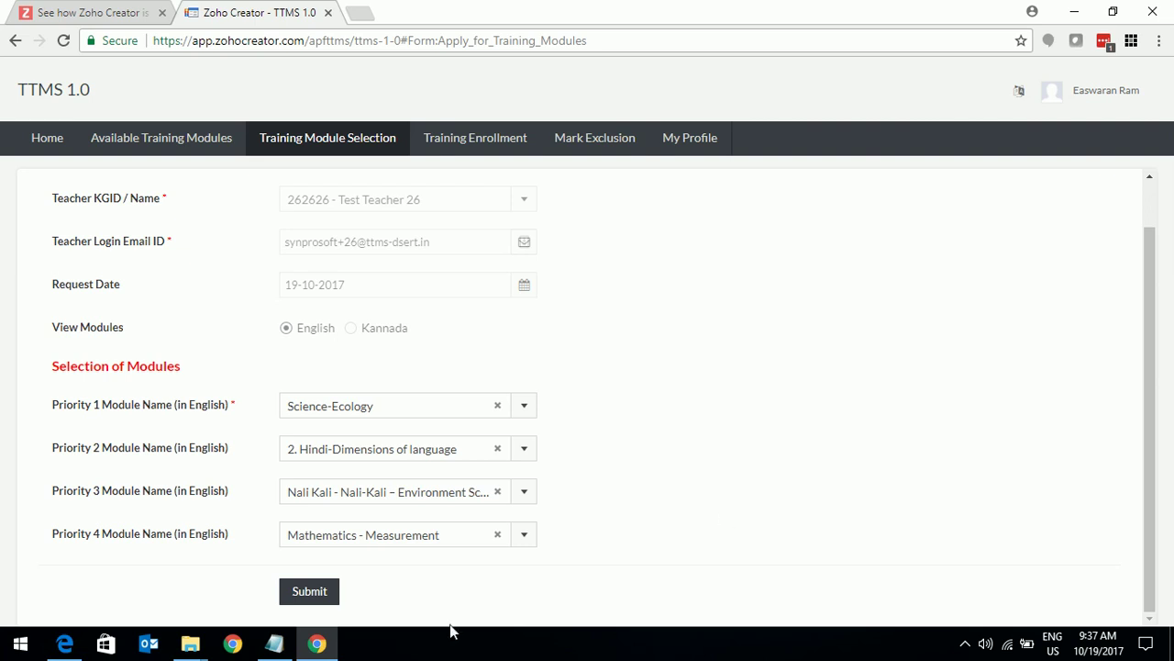
click(309, 592)
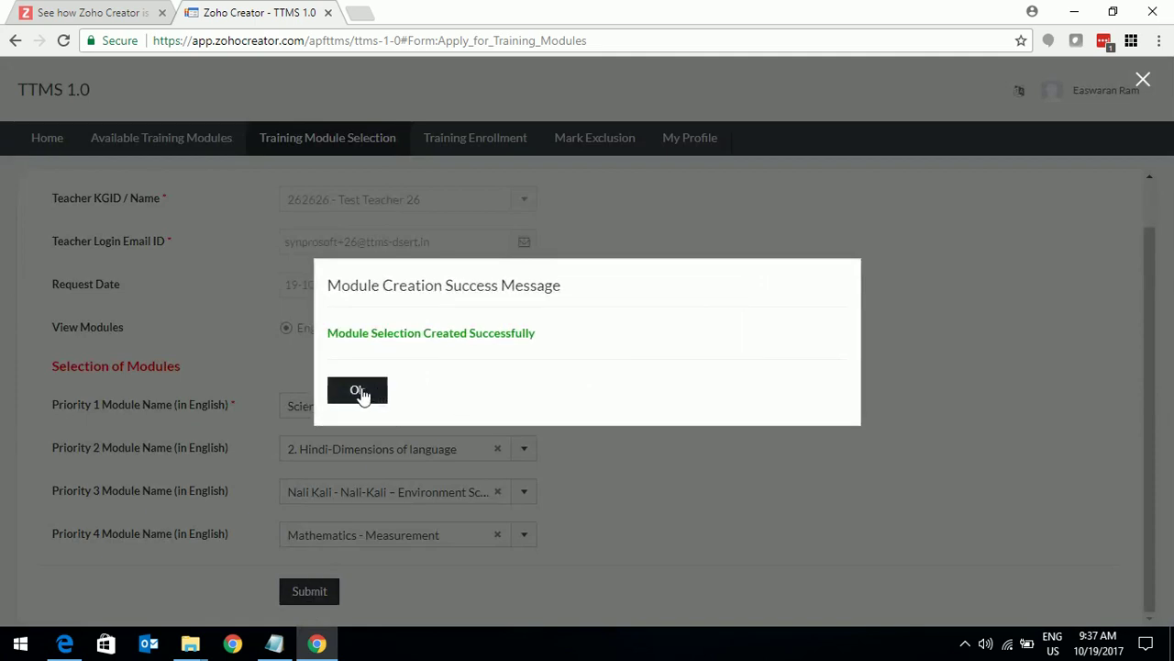
Acknowledge the success message and open the applied modules record for editing.
click(359, 393)
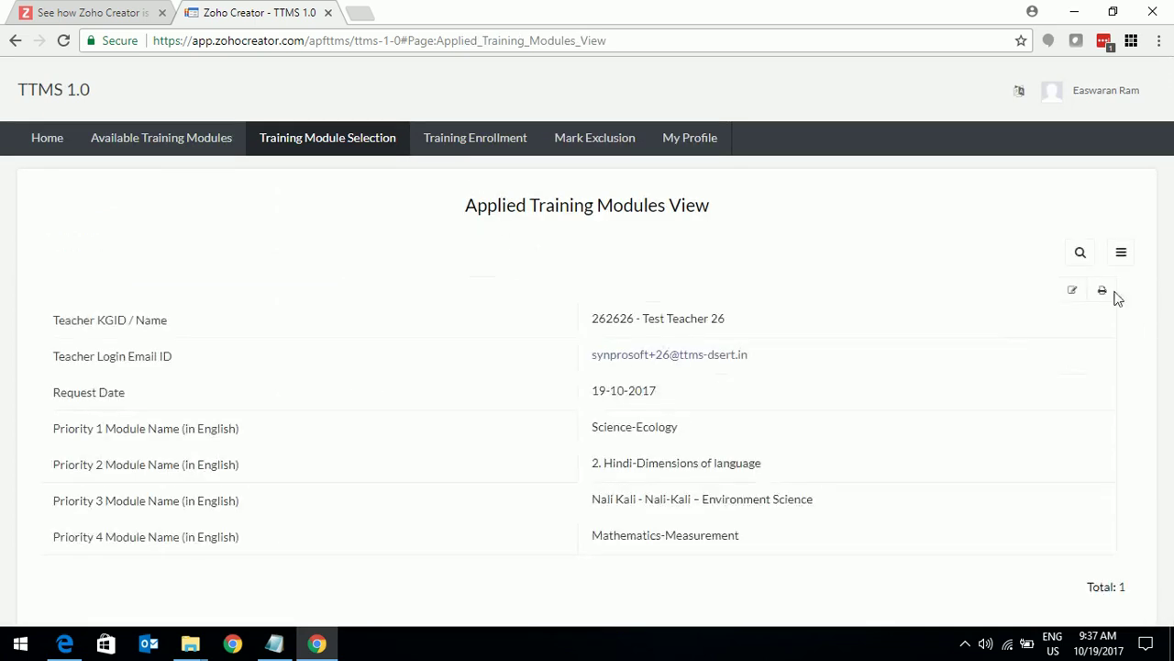
mouse_move(369, 151)
click(1073, 292)
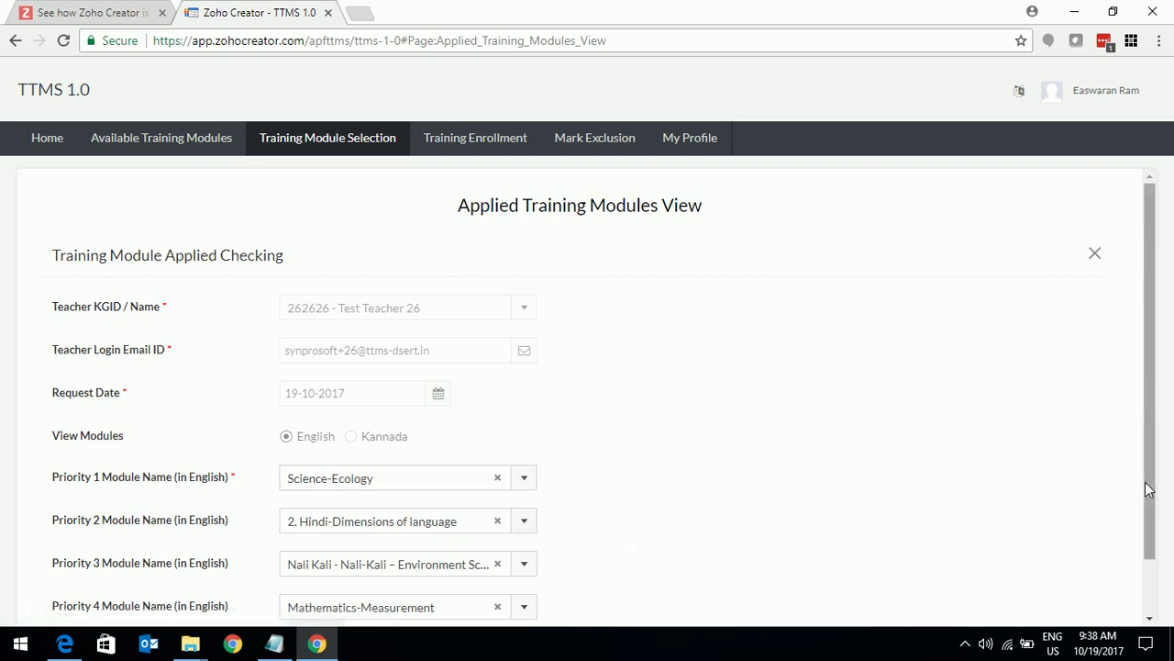
Change Priority 4 to Science-Sammilana - Energy, Work and Power and update the record.
scroll(1146, 486, down, 2)
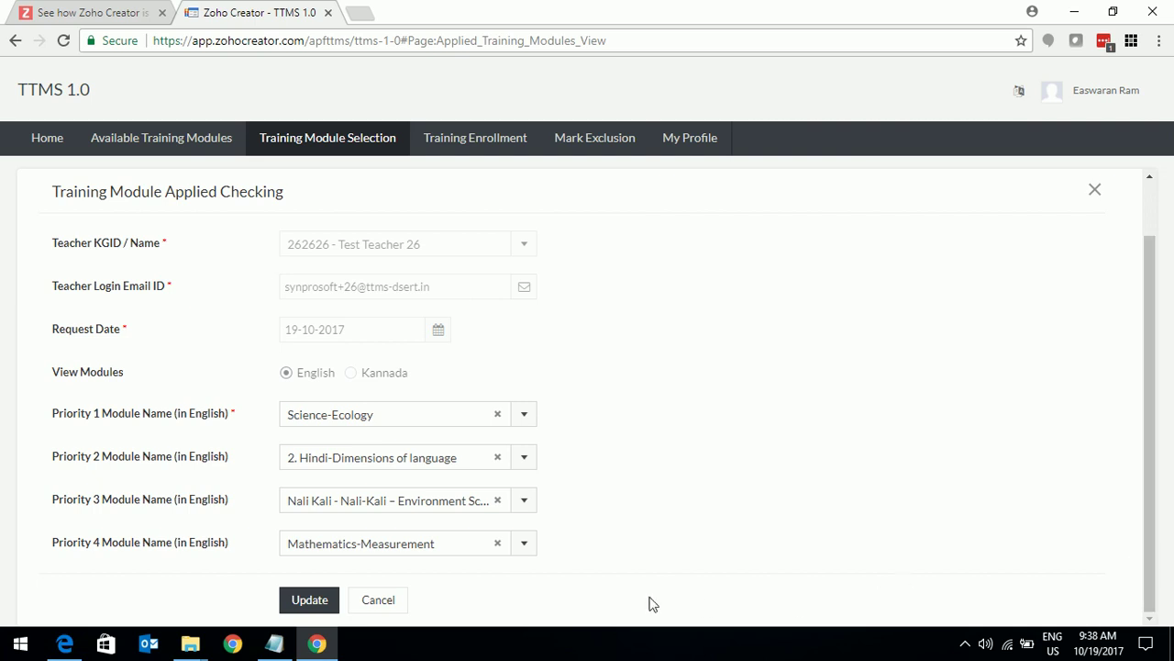
click(499, 546)
click(523, 548)
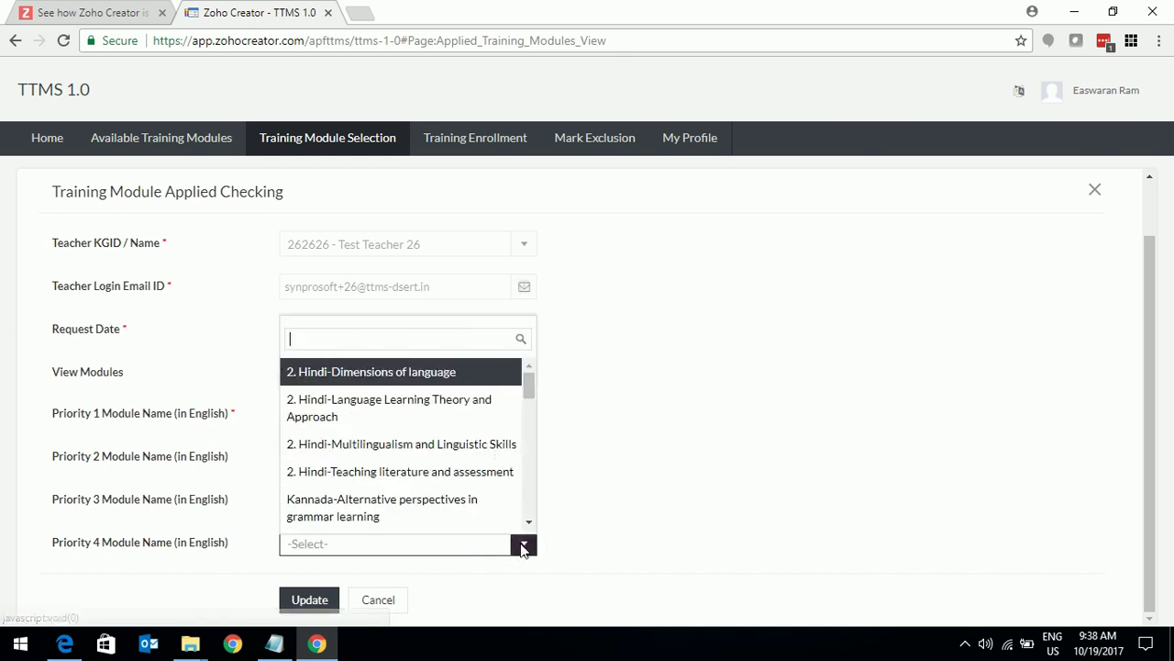
drag(532, 384, 536, 482)
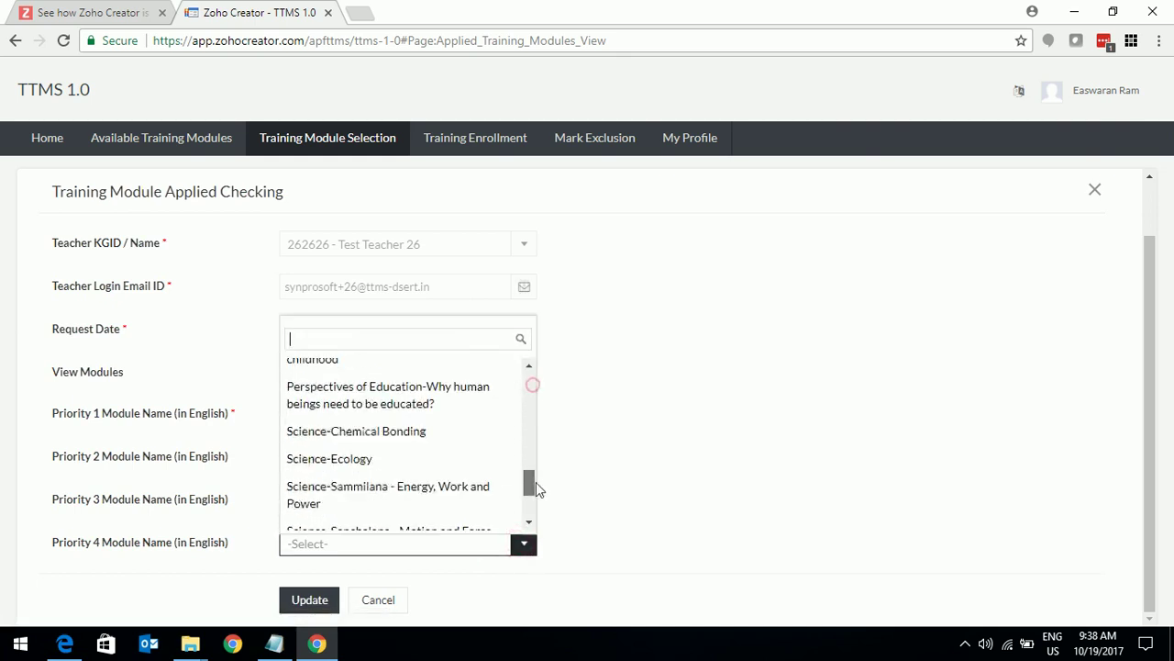
click(412, 496)
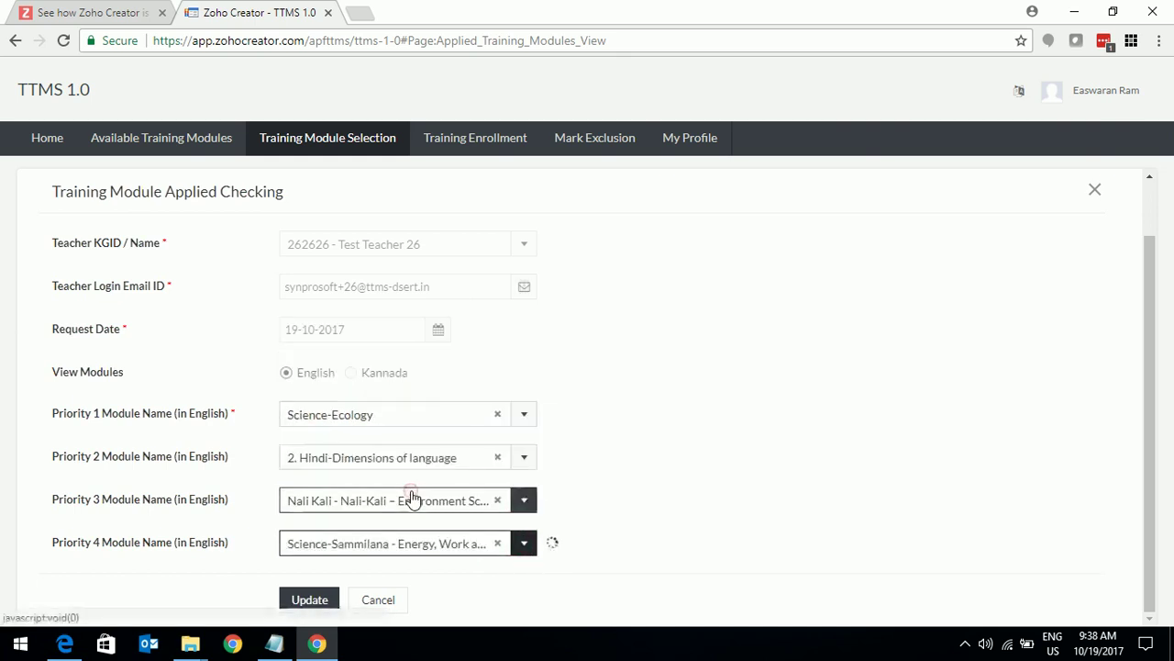
click(312, 601)
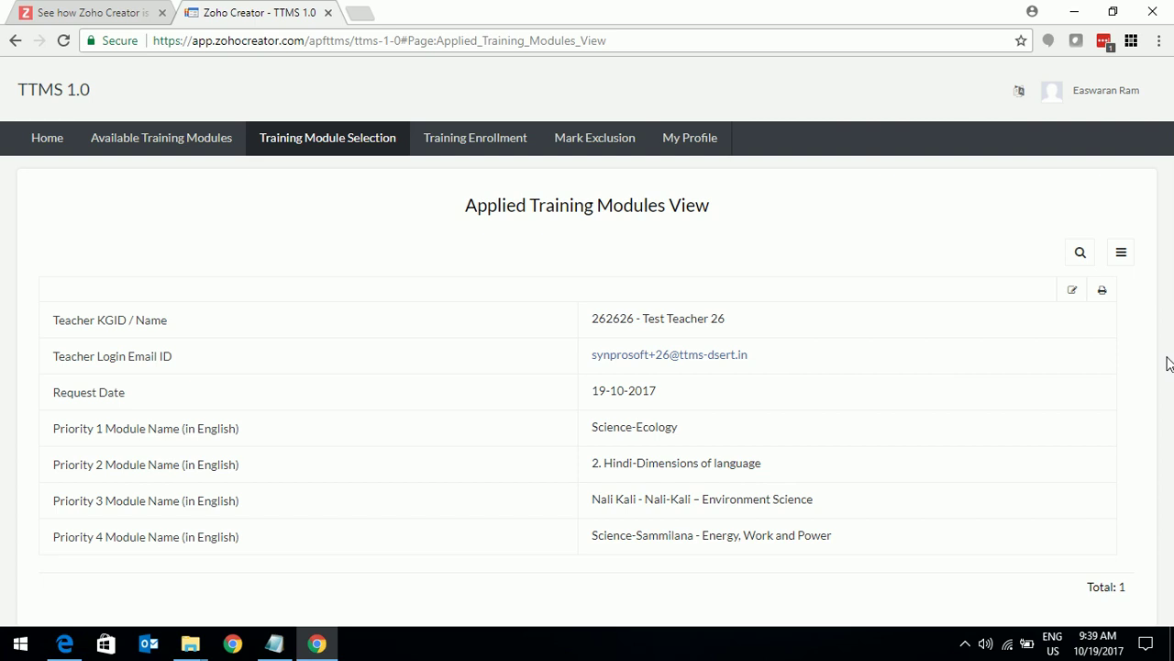
click(453, 142)
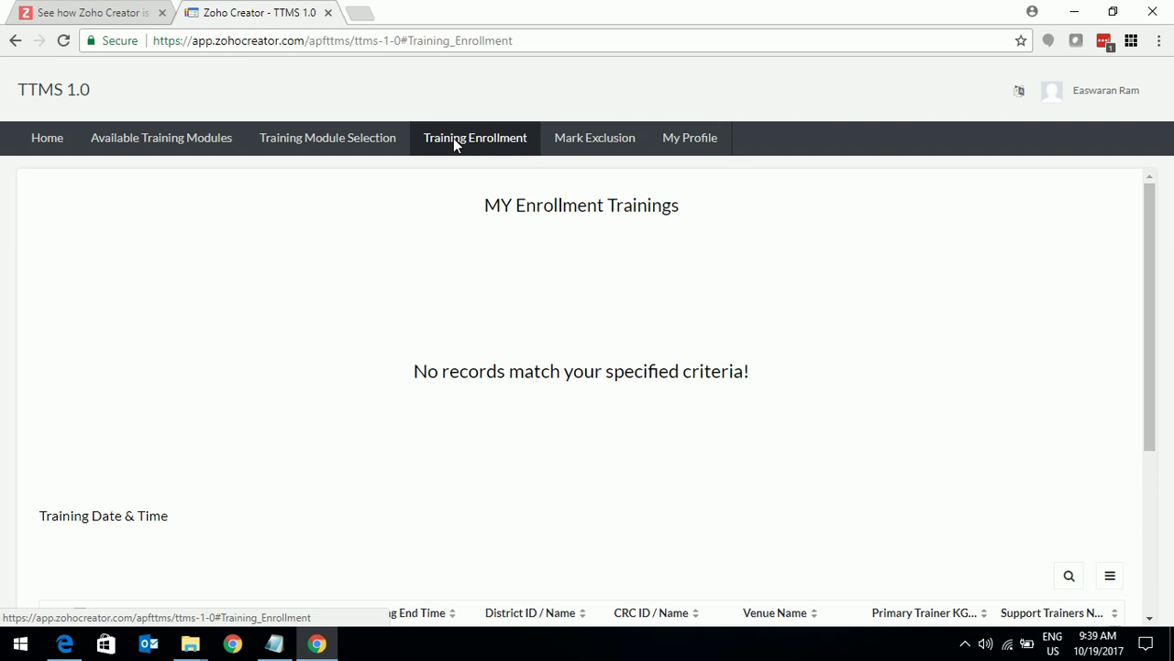
Open the Mark Exclusion Dates form from the Mark Exclusion menu.
mouse_move(597, 138)
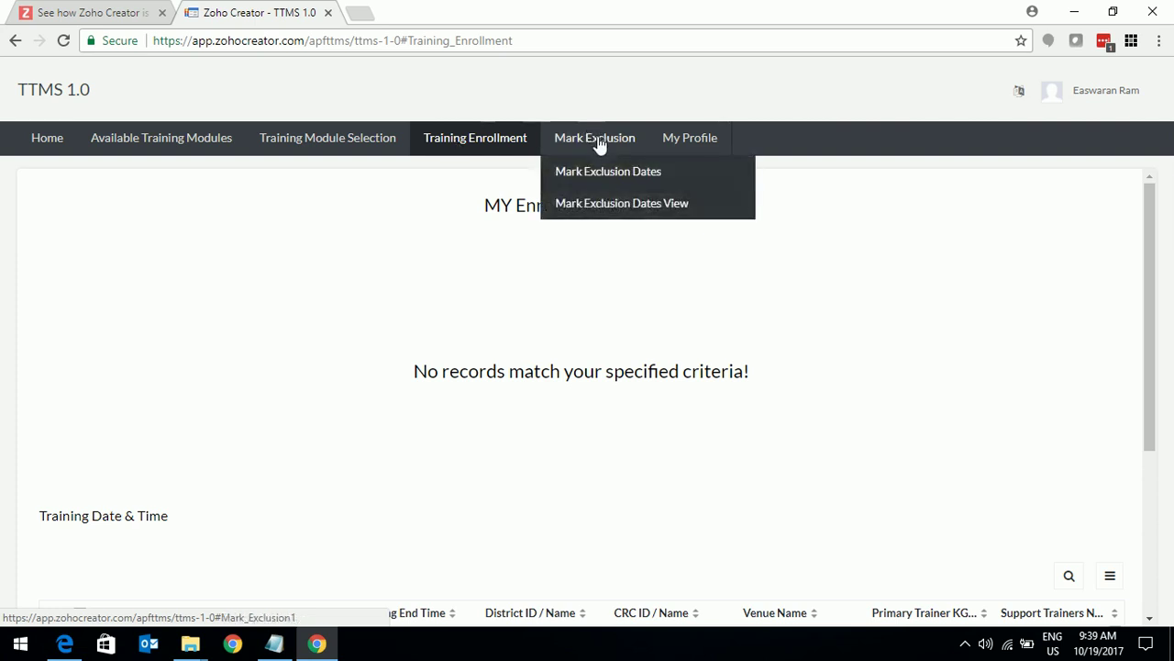
click(581, 175)
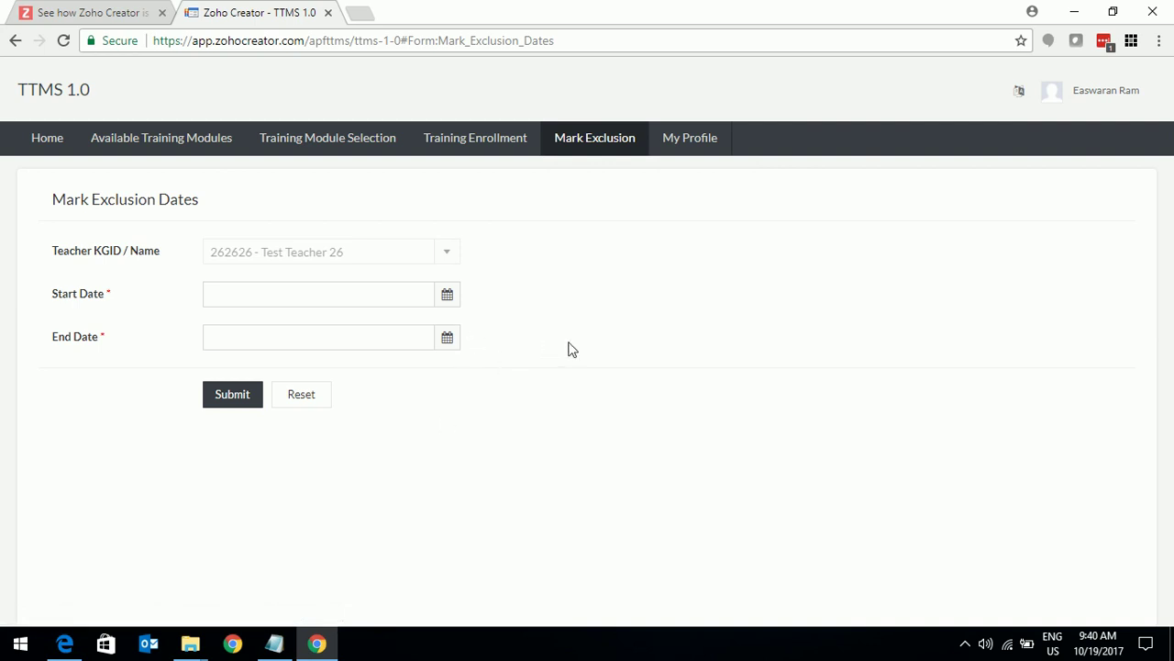
Submit exclusion dates 23-10-2017 to 27-10-2017 and view them in My Exclusion Dates.
click(448, 295)
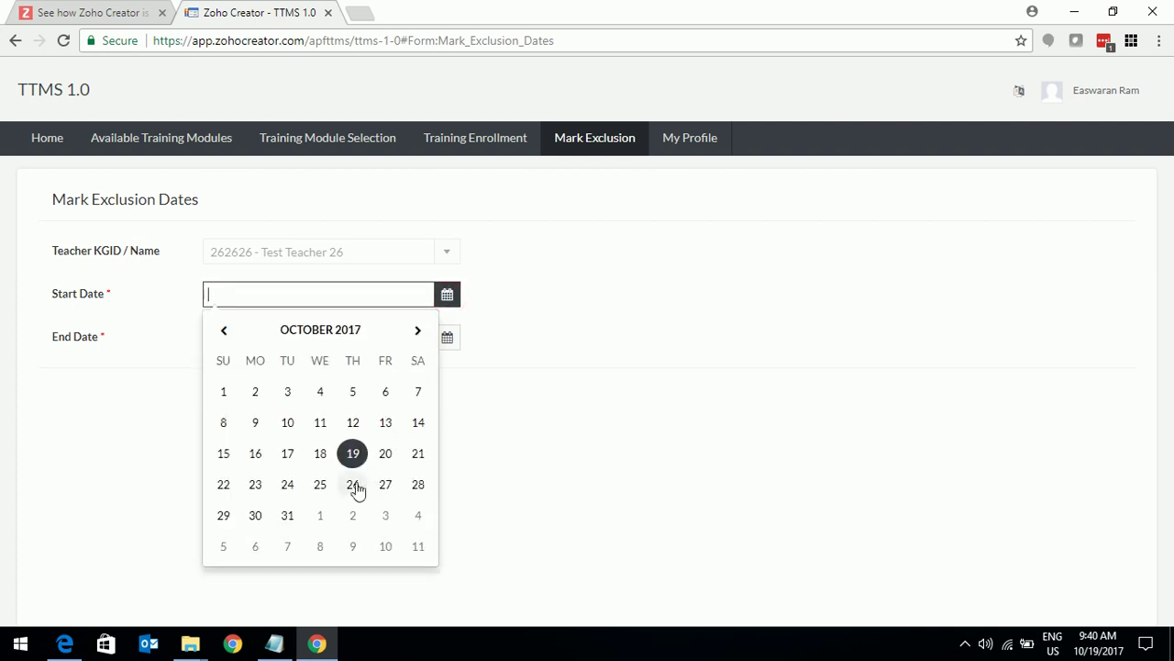
click(255, 486)
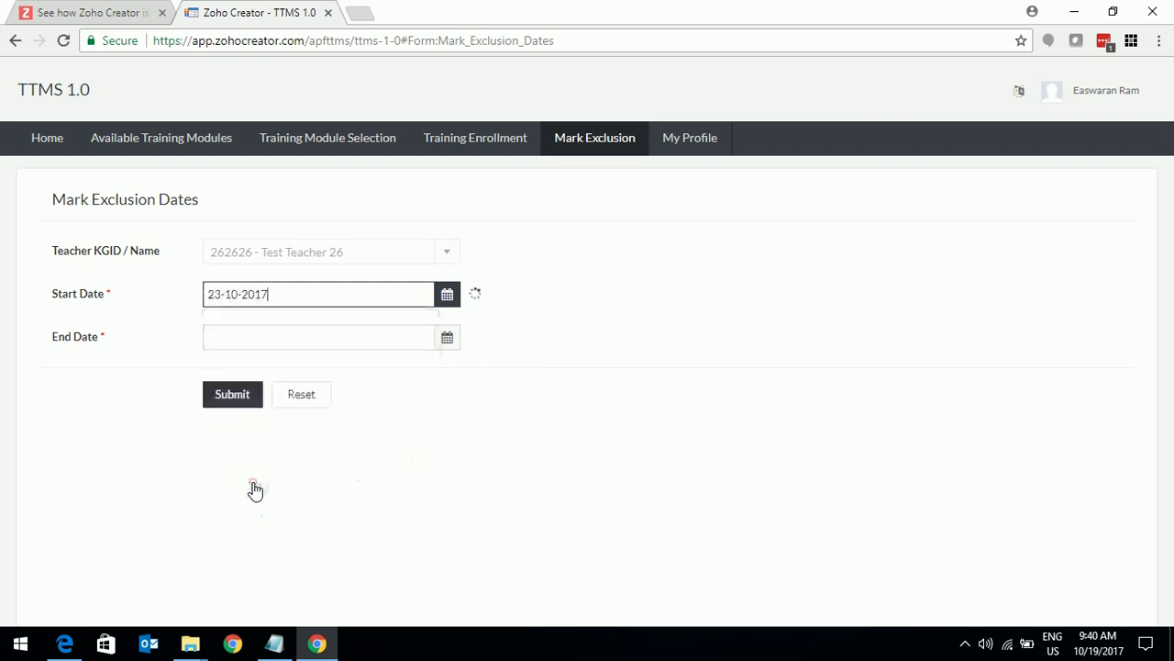
click(444, 342)
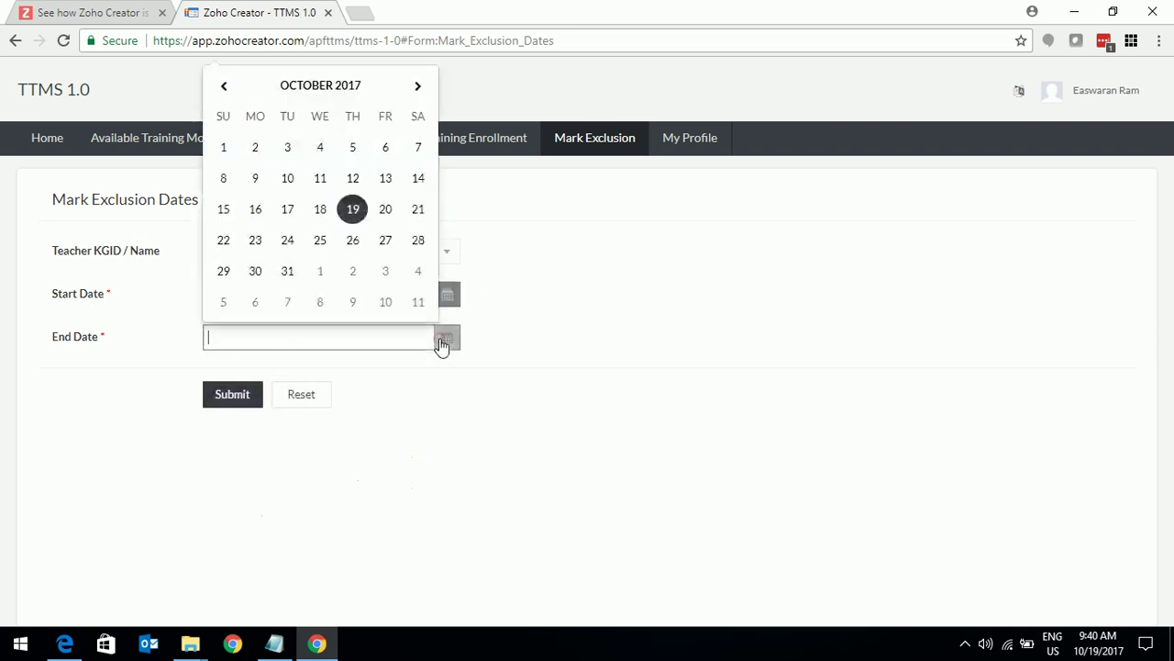
click(385, 241)
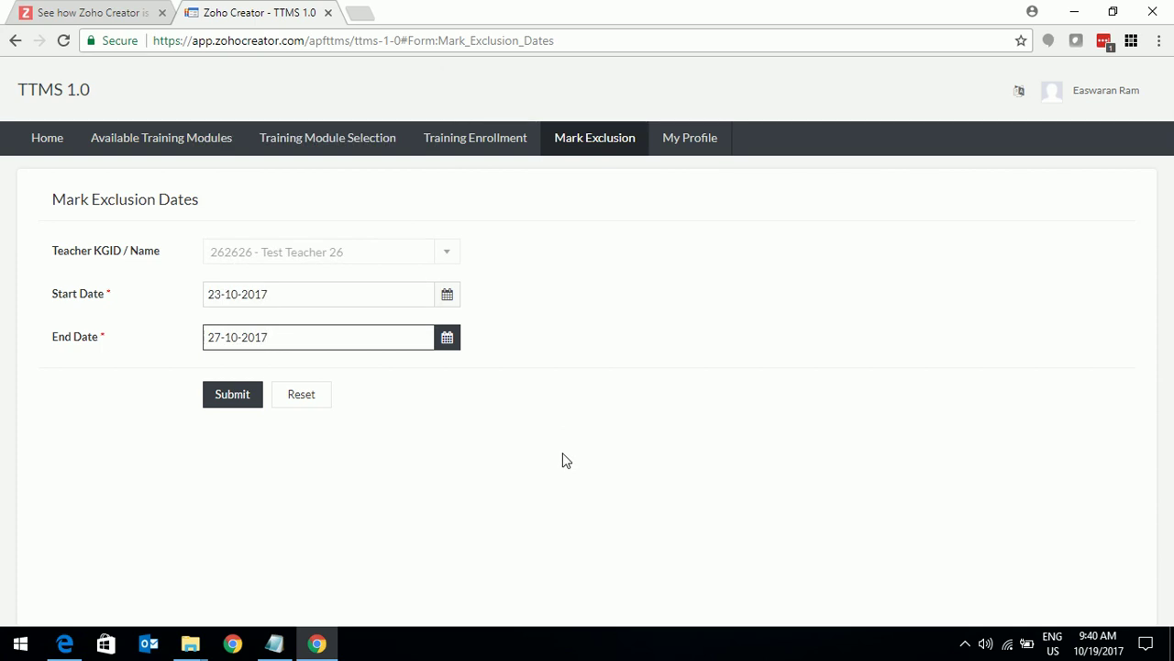
click(231, 398)
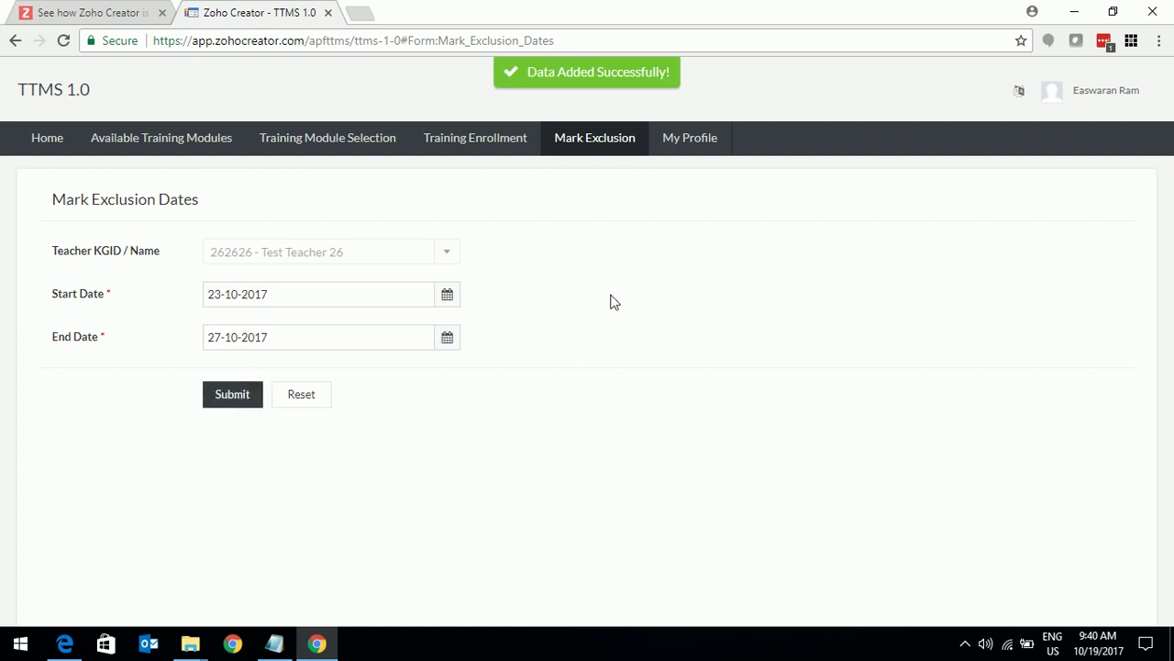
mouse_move(597, 147)
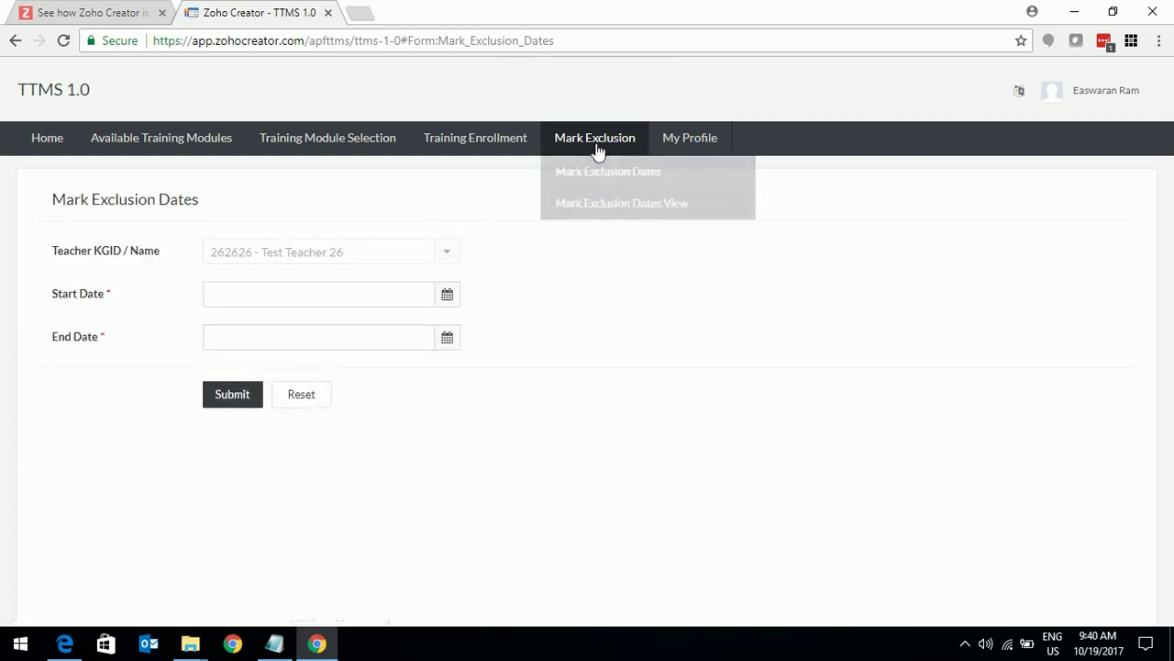
click(583, 206)
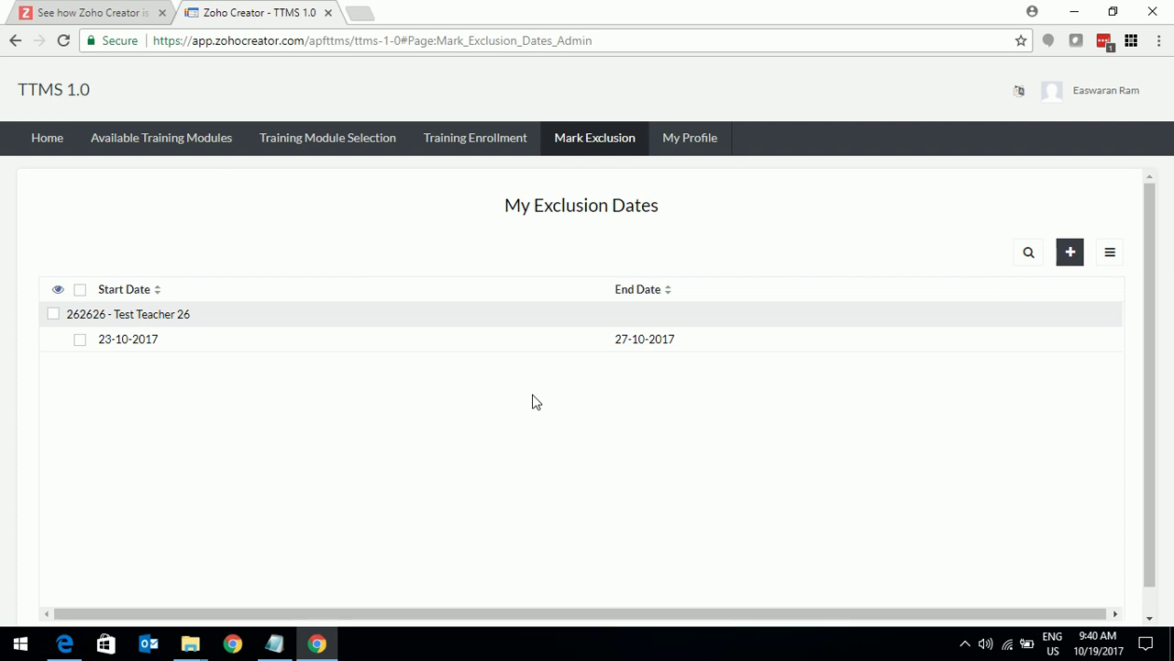
Open the My Profile page and start editing the teacher's Teacher Master record.
click(711, 147)
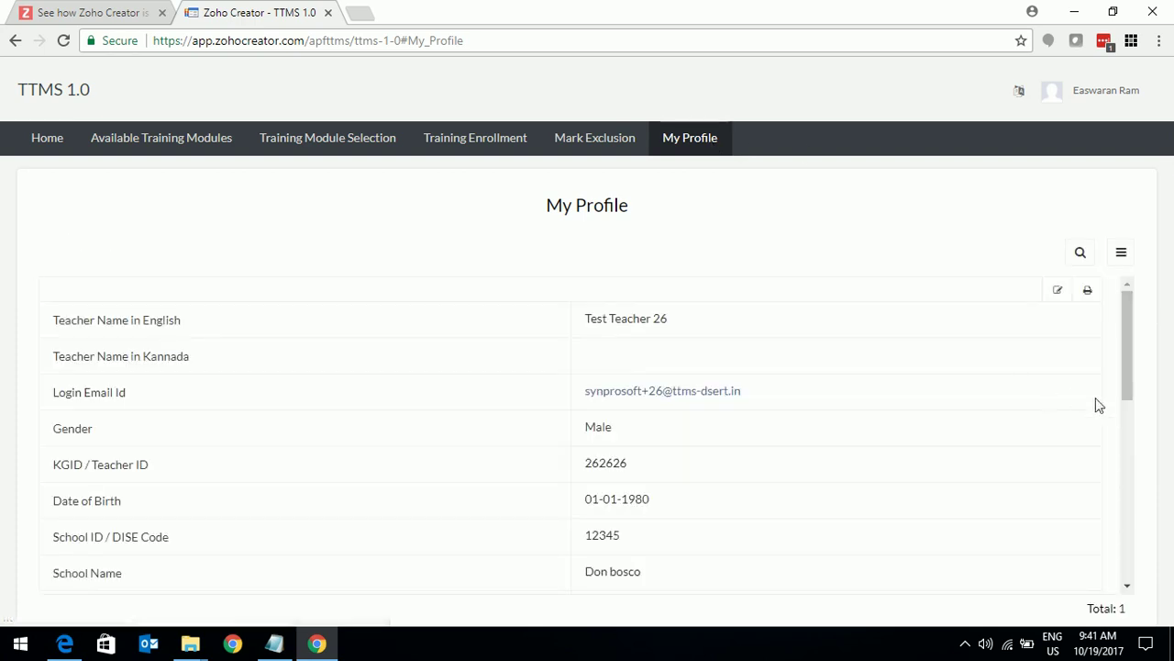
drag(1128, 335, 1165, 328)
click(1058, 292)
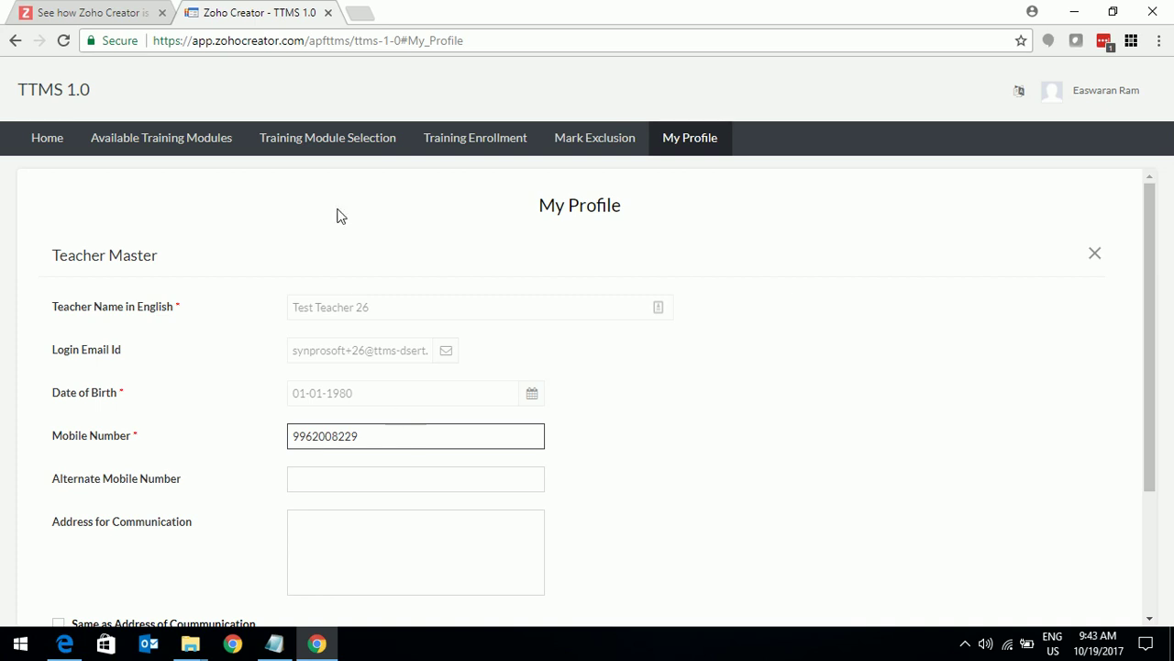
Go back to the TTMS Home page from the Teacher Master profile form.
click(47, 150)
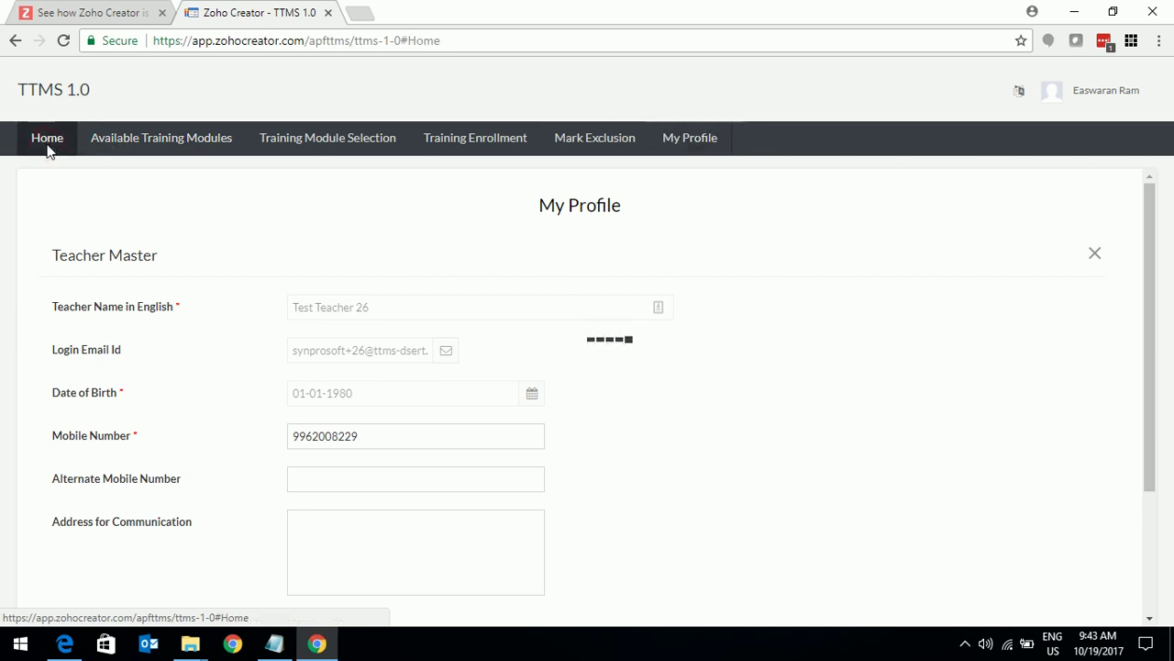